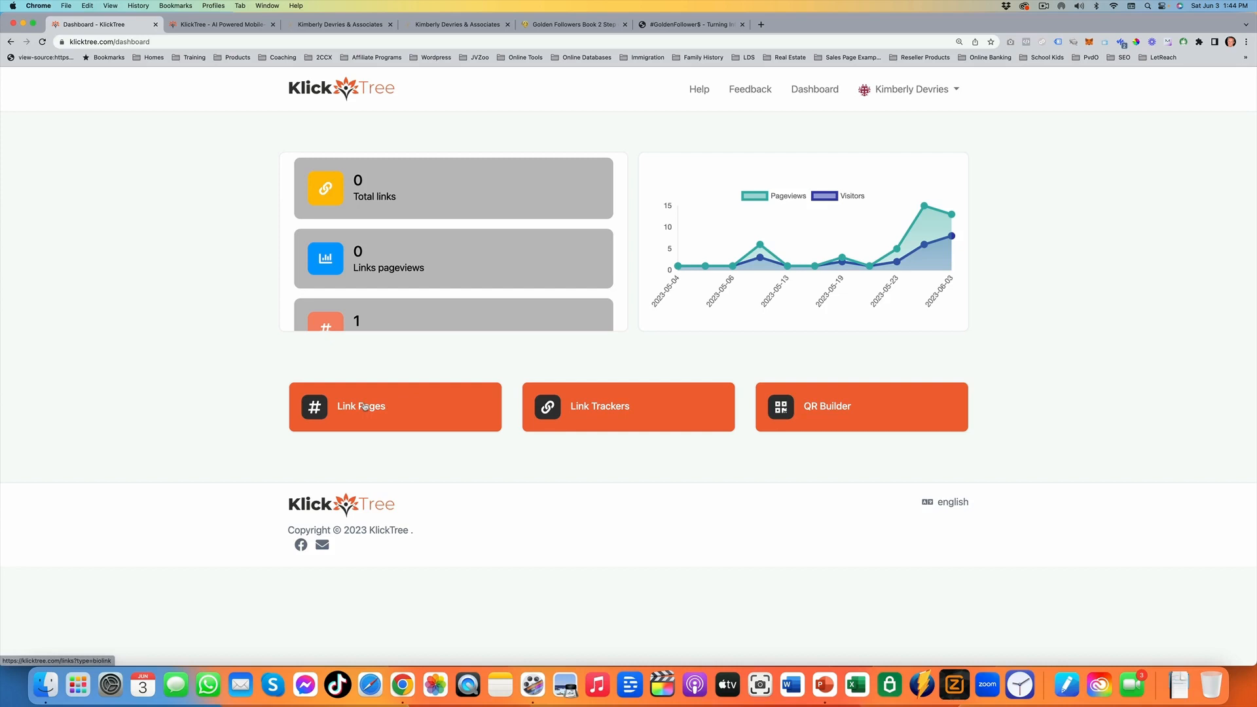
# Start a new link page from the Link Pages section with the short URL alias Testing
pyautogui.click(364, 407)
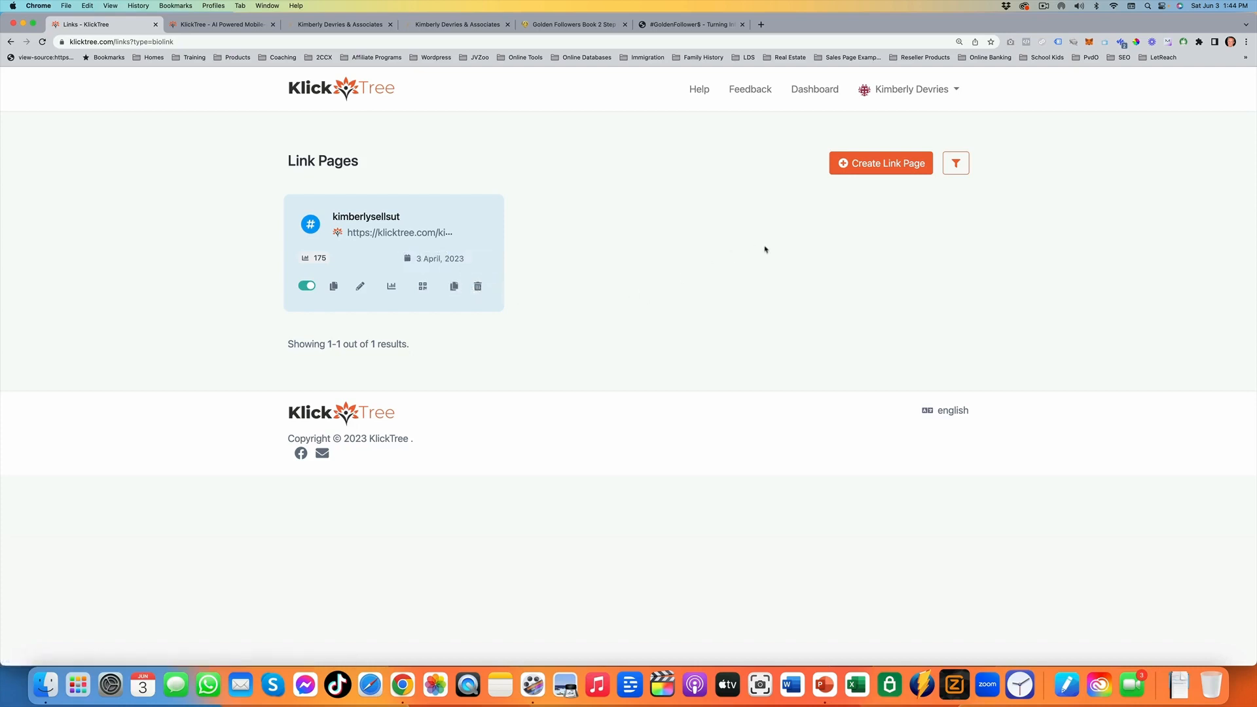
pyautogui.click(866, 174)
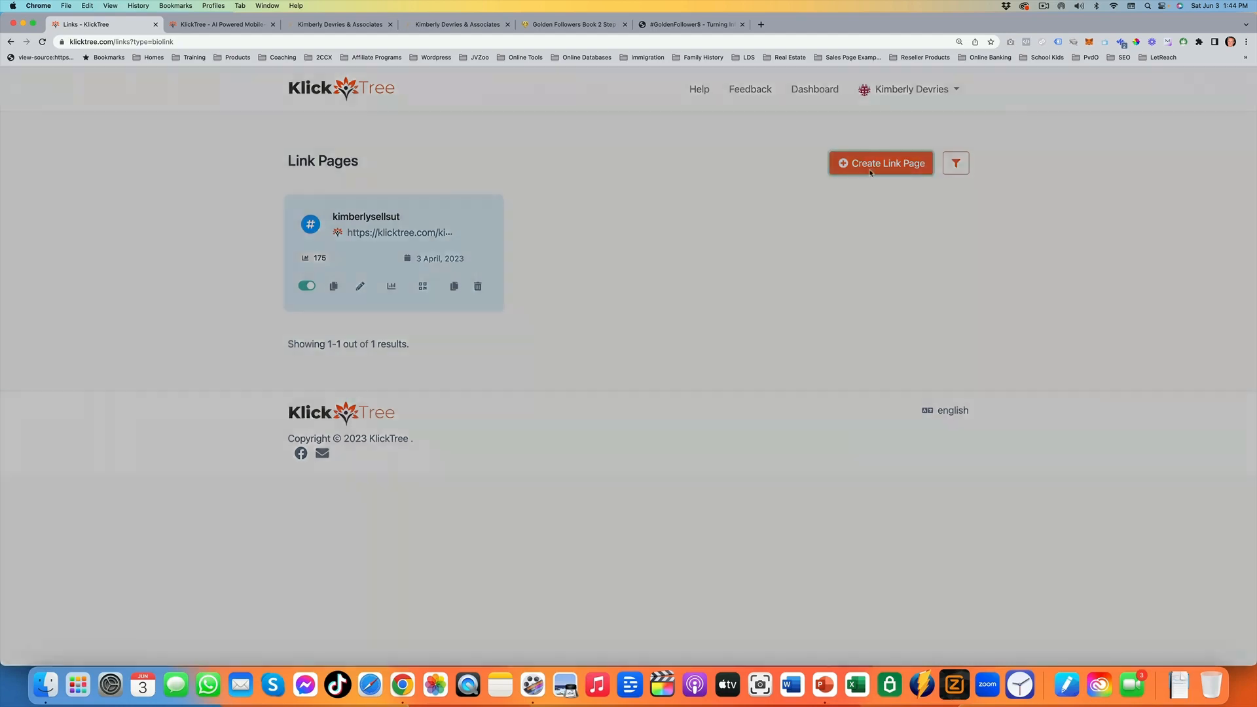
pyautogui.click(698, 341)
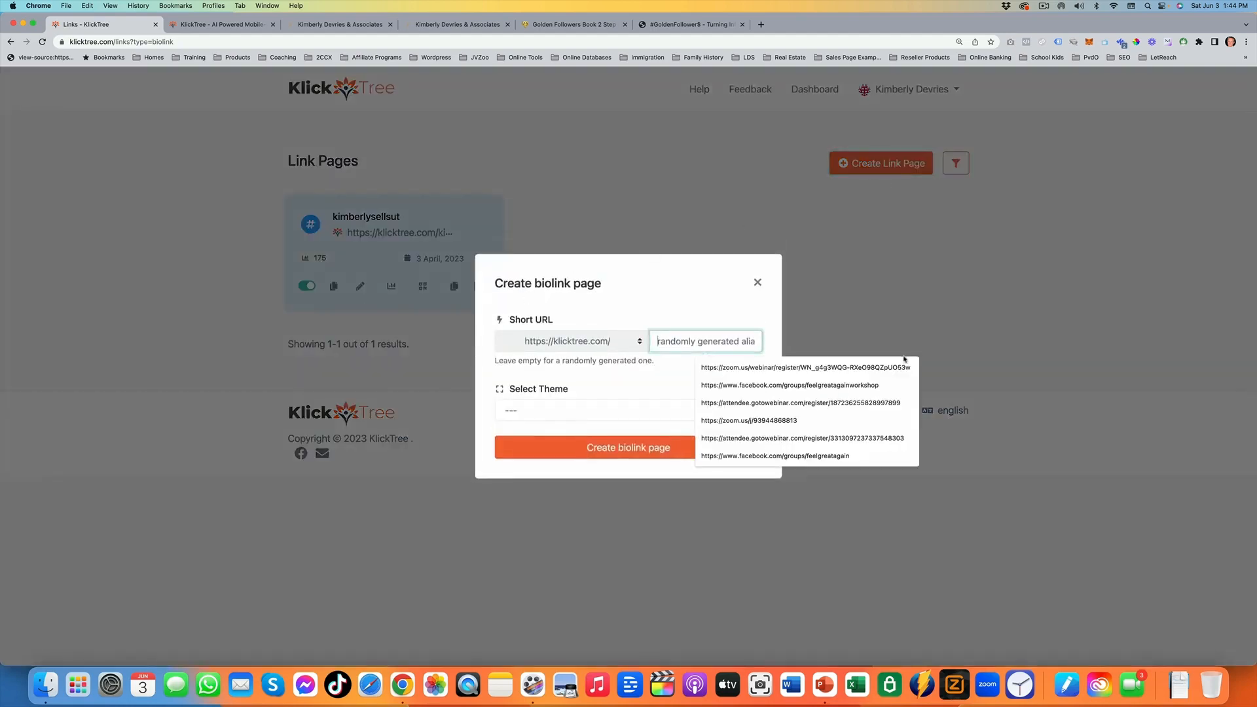
pyautogui.write('Testing')
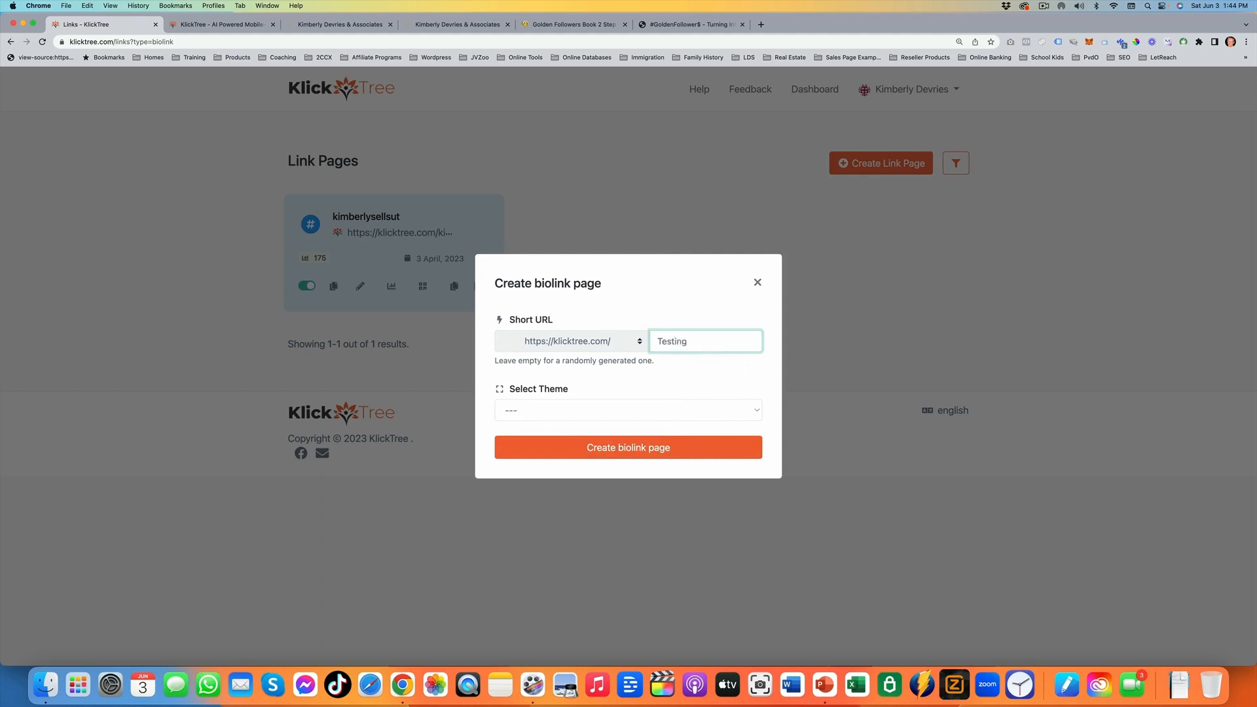
# Select the Supplements theme for the new biolink page and look over its thumbnail
pyautogui.click(607, 411)
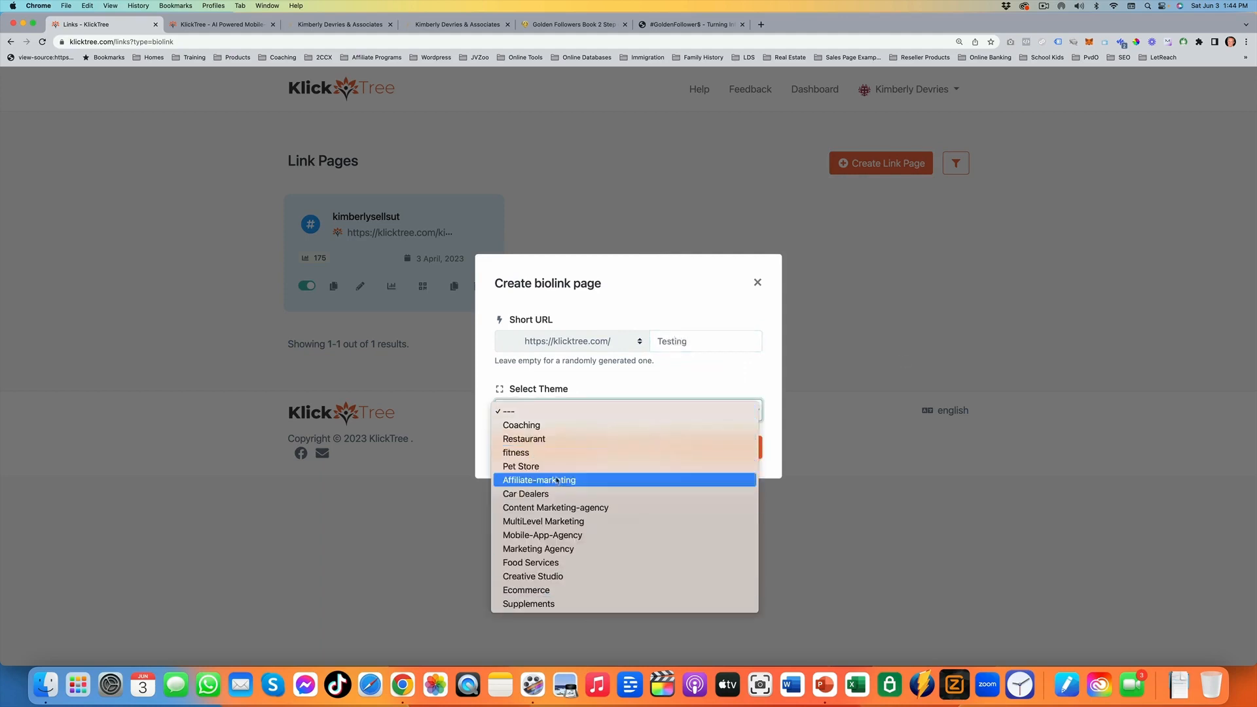
pyautogui.click(549, 603)
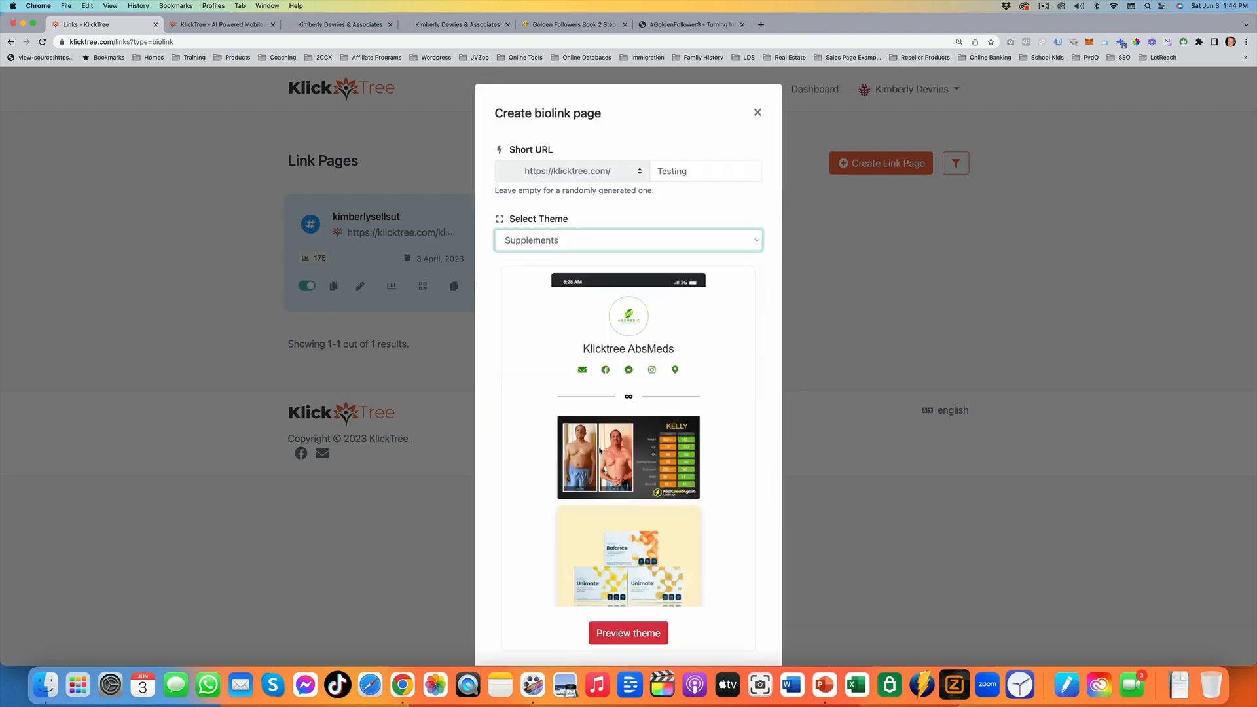
pyautogui.scroll(-2, 618, 366)
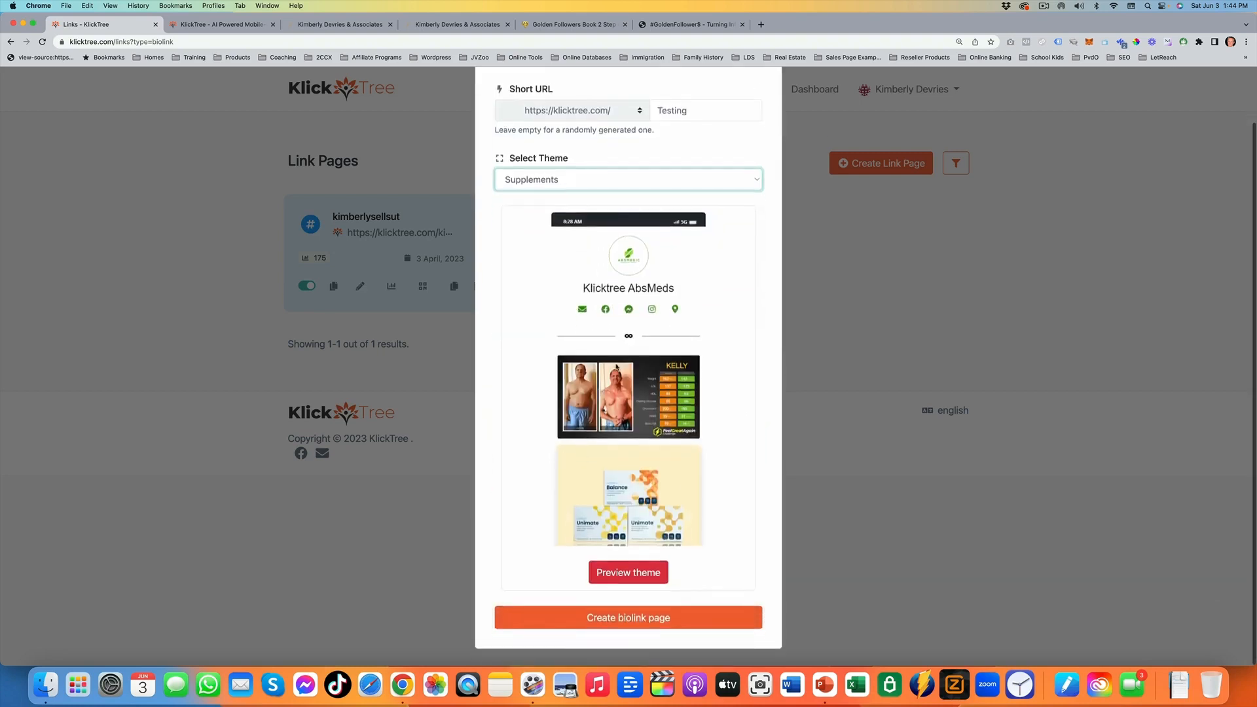
pyautogui.scroll(2, 622, 418)
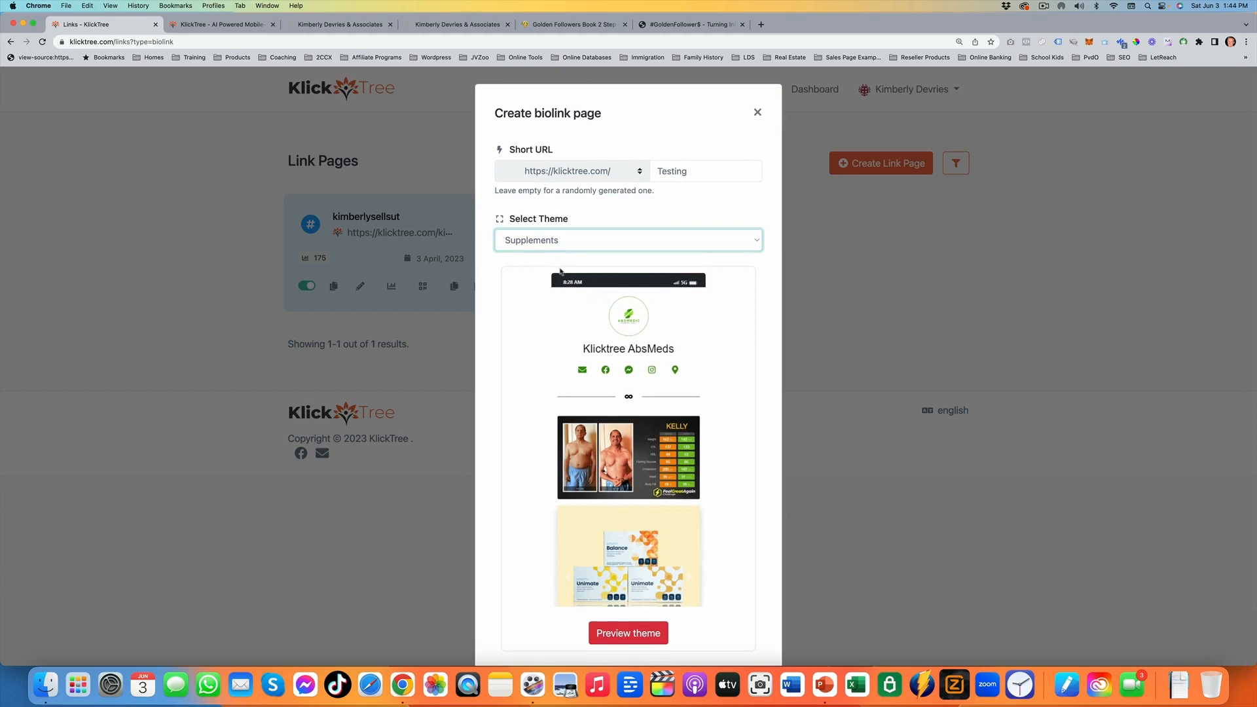
pyautogui.scroll(-2, 575, 364)
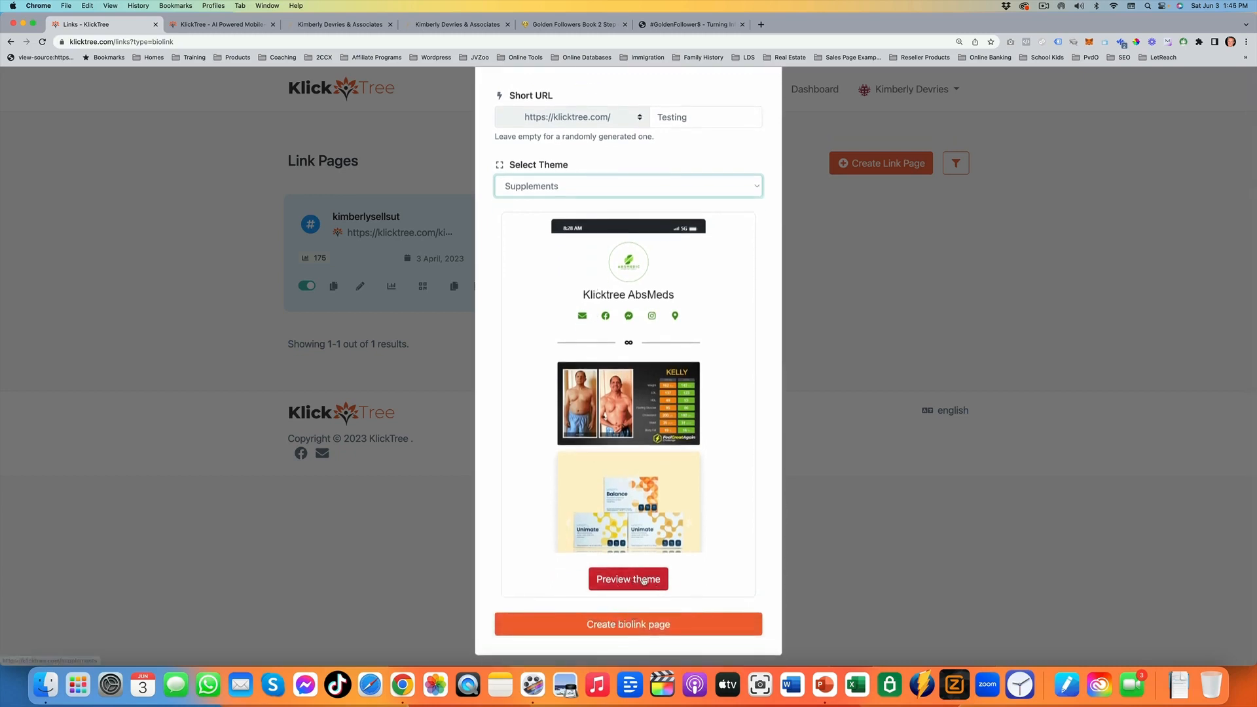
# Preview the Supplements theme as a full page, look through it and close the preview
pyautogui.click(633, 579)
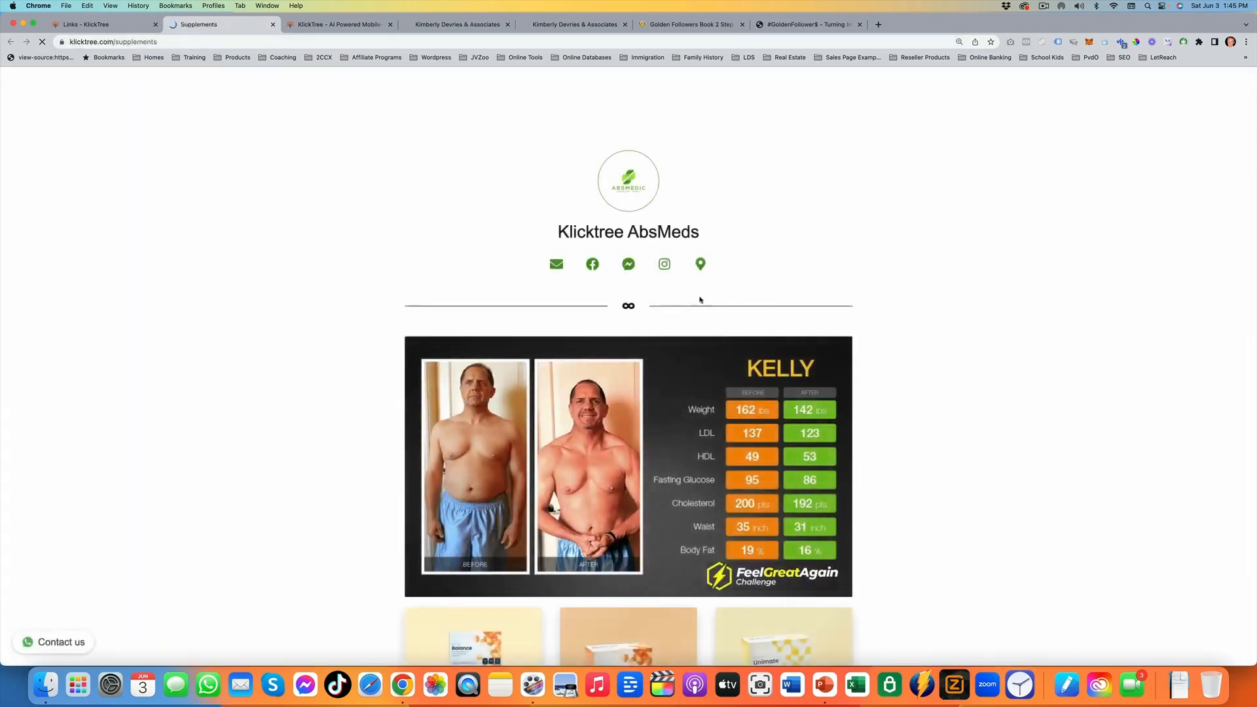
pyautogui.scroll(-7, 695, 296)
pyautogui.scroll(8, 684, 300)
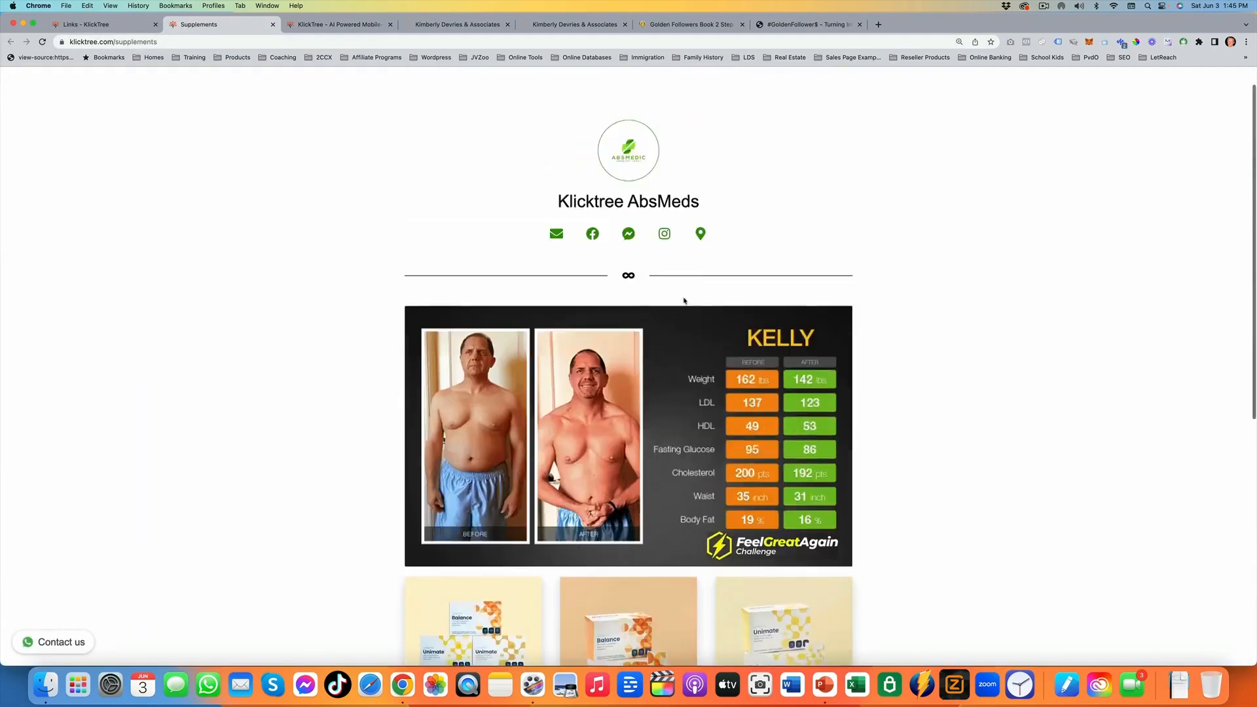
pyautogui.press('super+w')
# Switch the theme to Coaching and look over its thumbnail
pyautogui.click(589, 250)
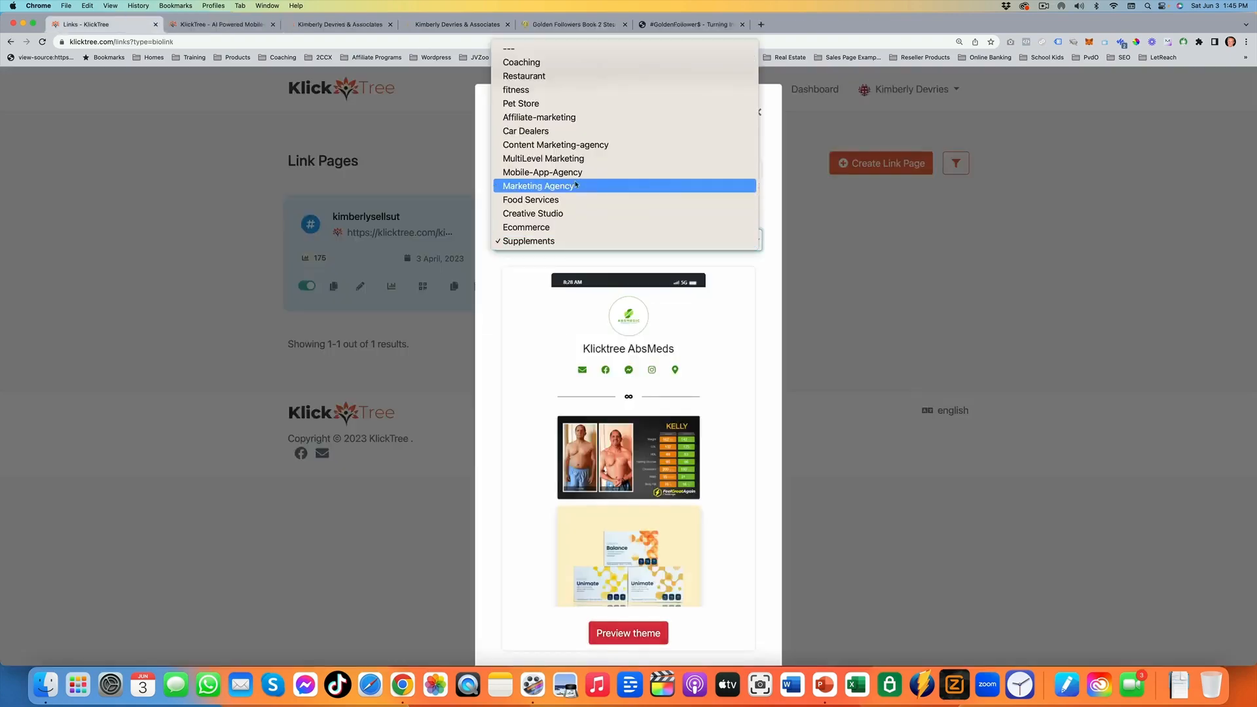
pyautogui.press('Up')
pyautogui.press('Up')
pyautogui.press('Up')
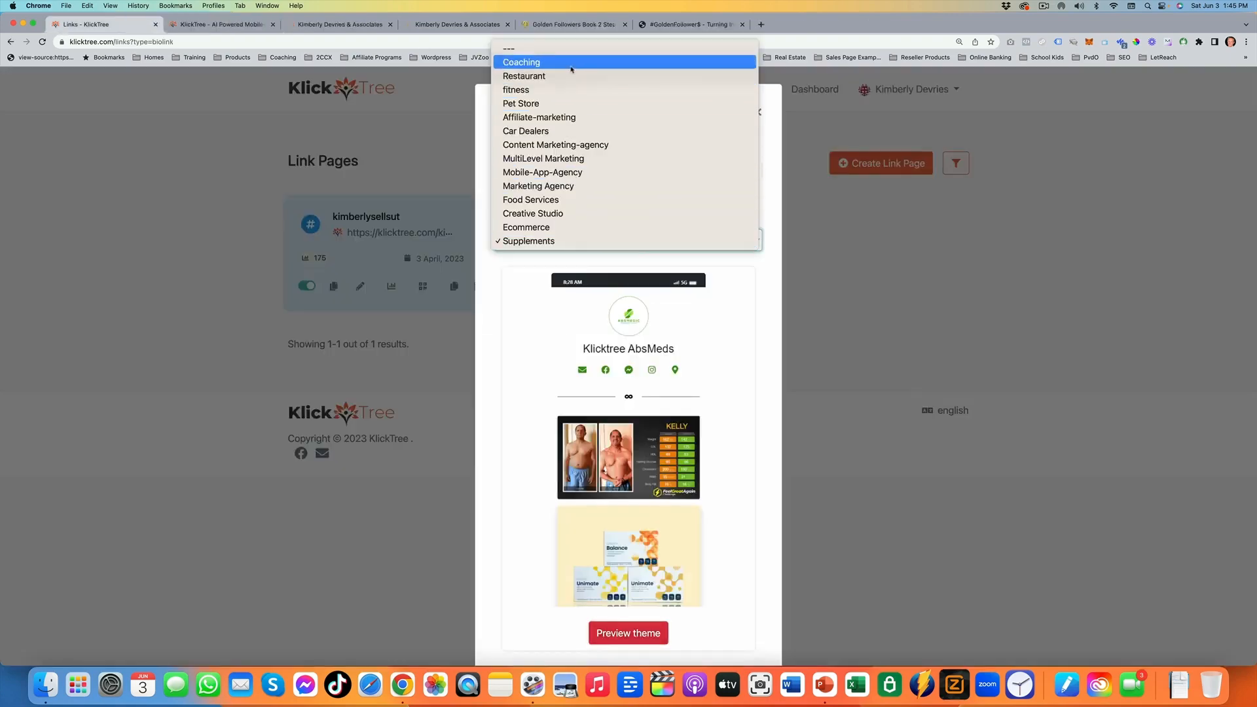
pyautogui.press('Return')
pyautogui.scroll(-2, 646, 444)
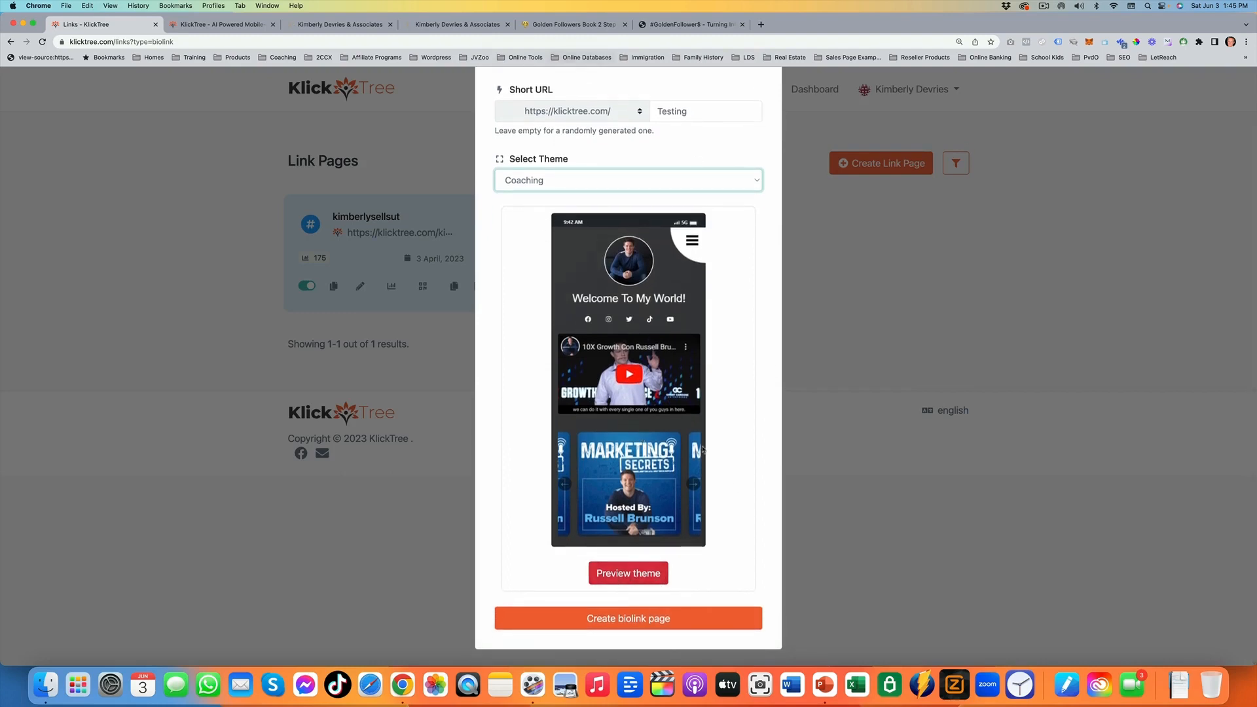
# Reset the theme selection to the blank option and create the biolink page
pyautogui.scroll(2, 662, 586)
pyautogui.click(723, 235)
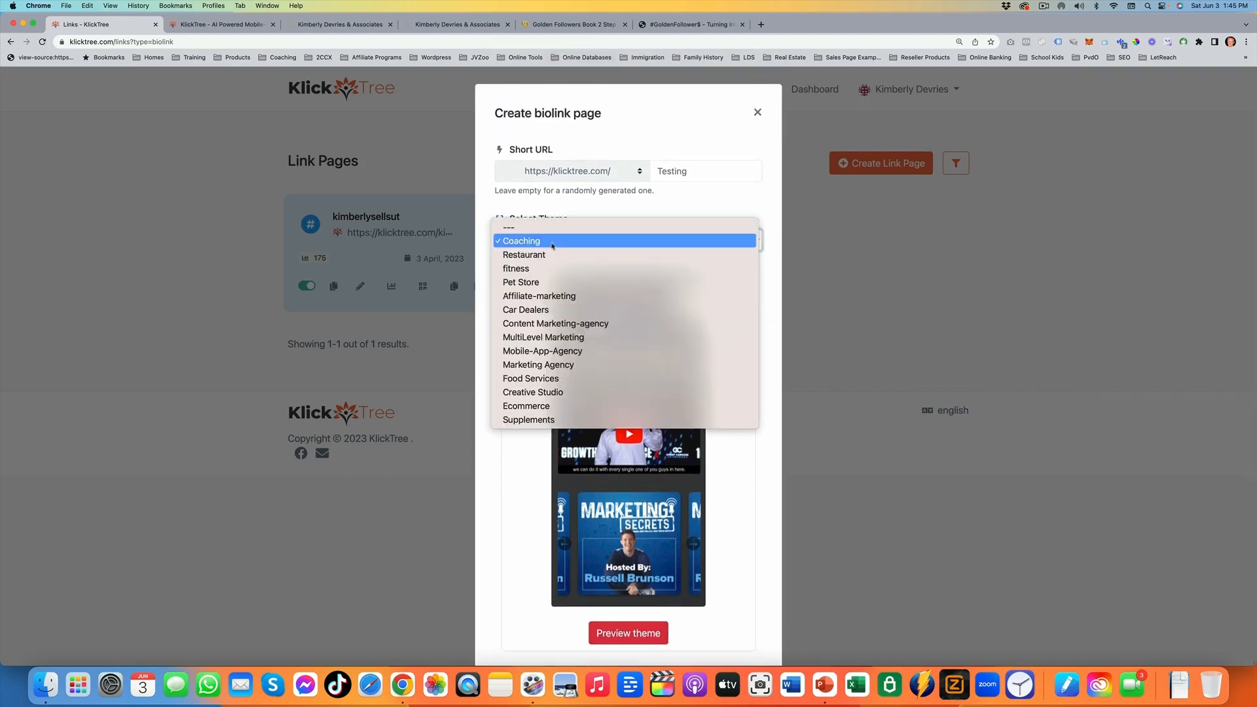
pyautogui.click(723, 228)
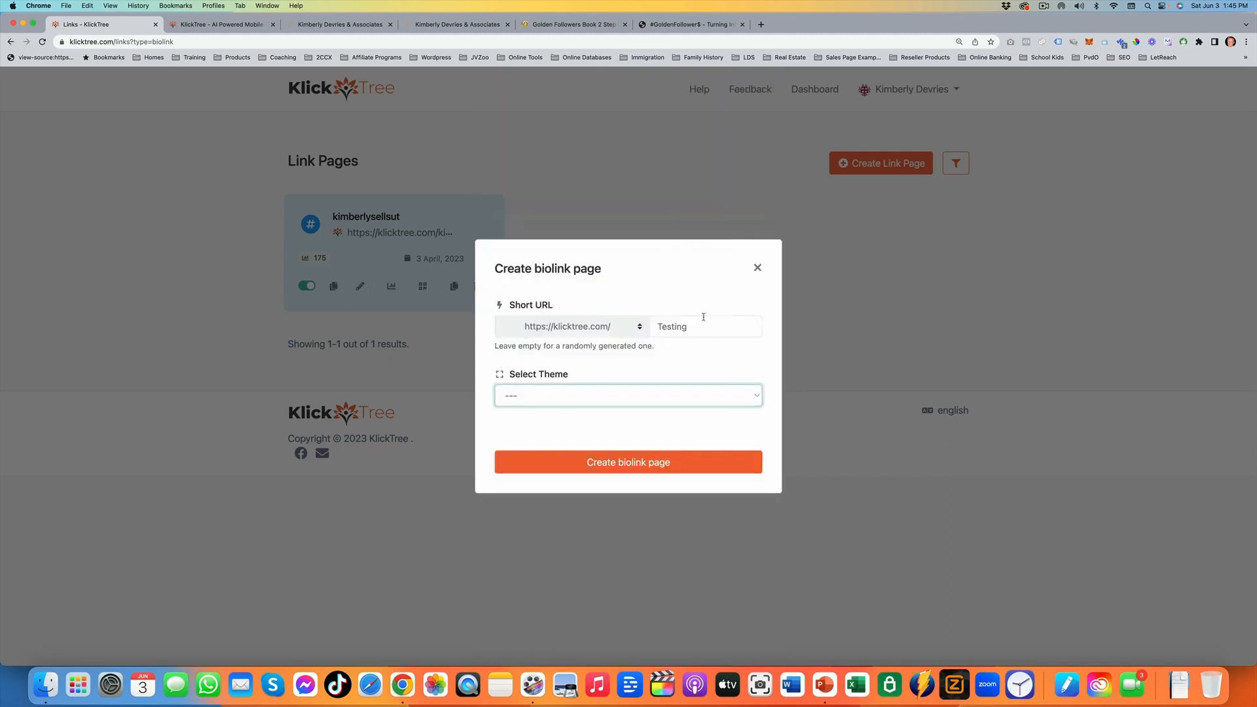
pyautogui.click(623, 465)
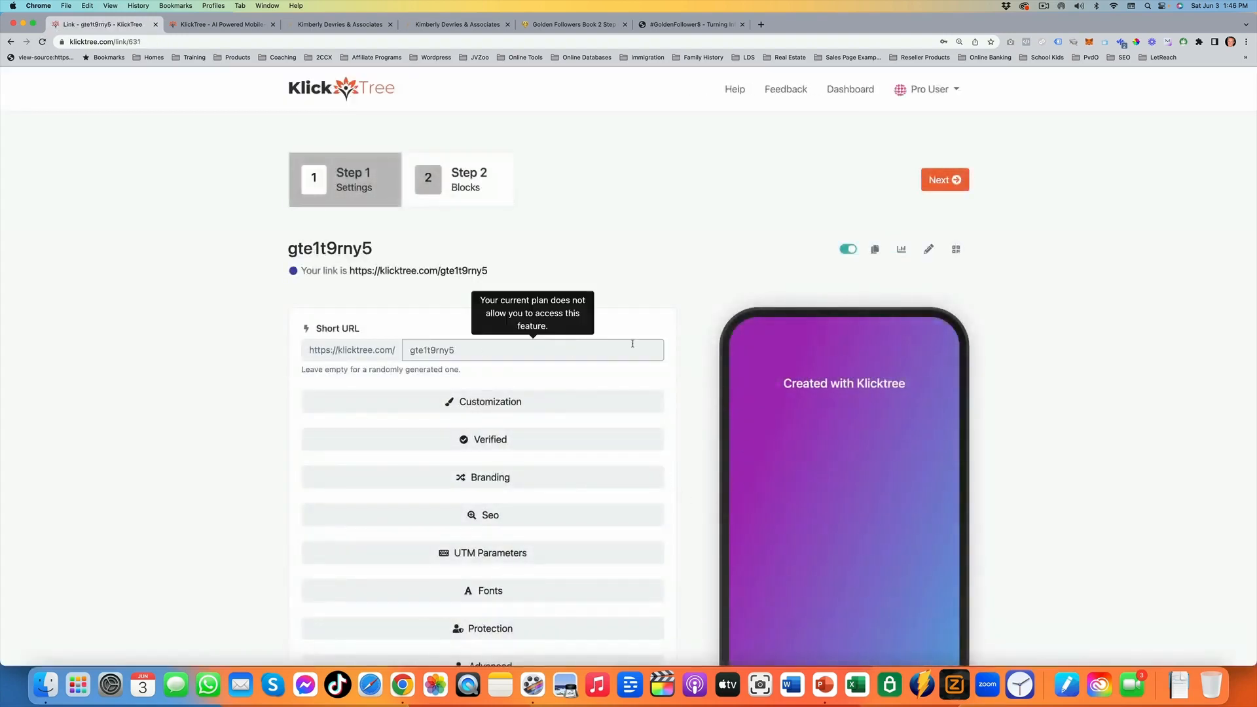
# Customize the page background with the dark black simple gradient
pyautogui.scroll(-2, 488, 360)
pyautogui.click(488, 361)
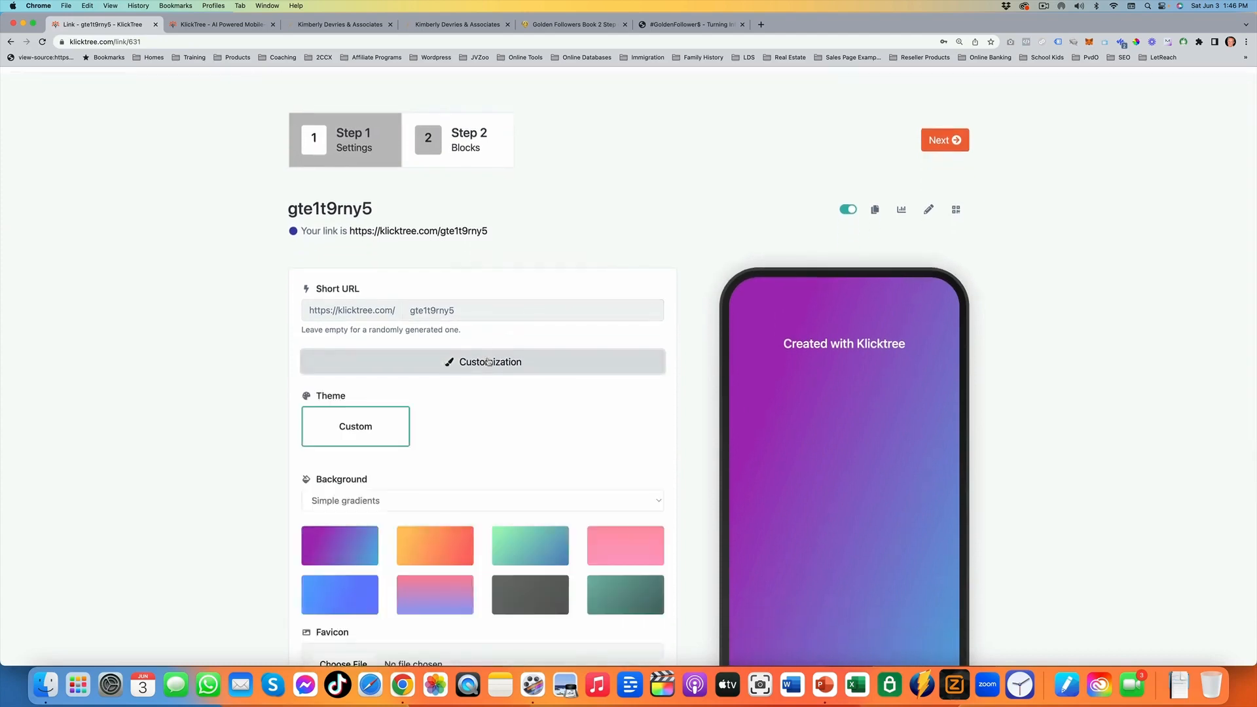
pyautogui.scroll(-5, 898, 262)
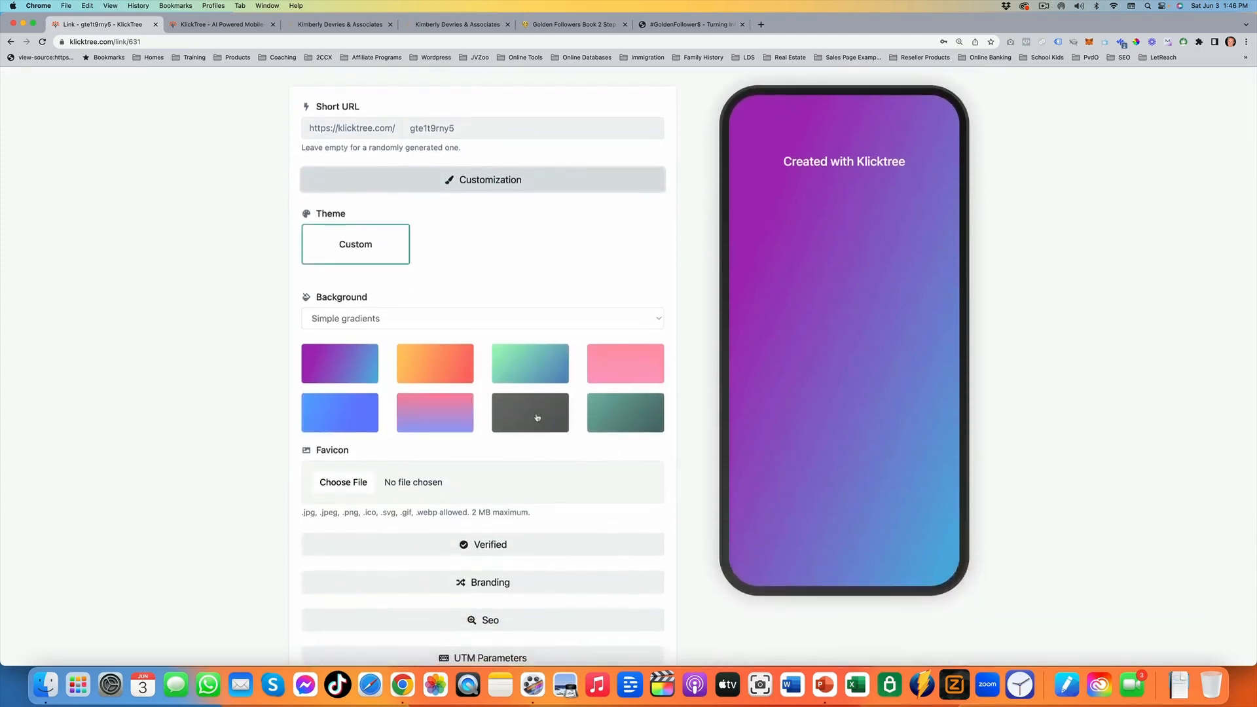
pyautogui.click(510, 413)
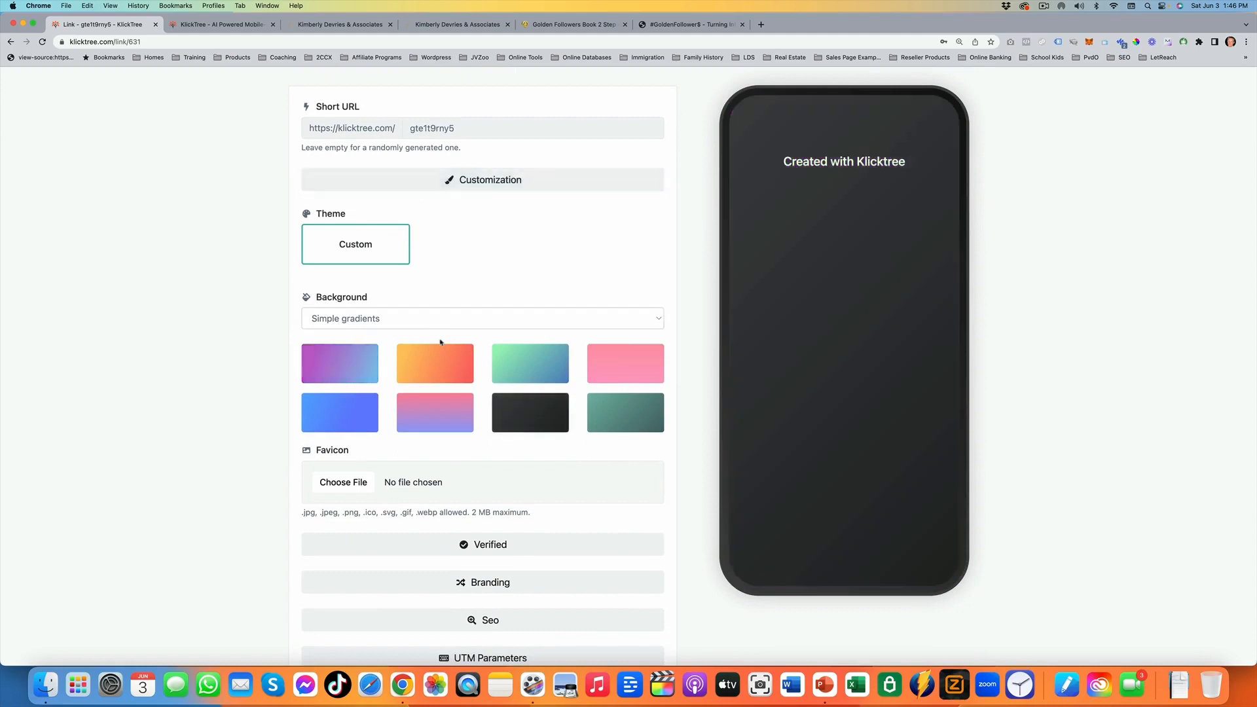
# Examine the SEO settings, including the page title and meta description fields
pyautogui.scroll(-4, 441, 334)
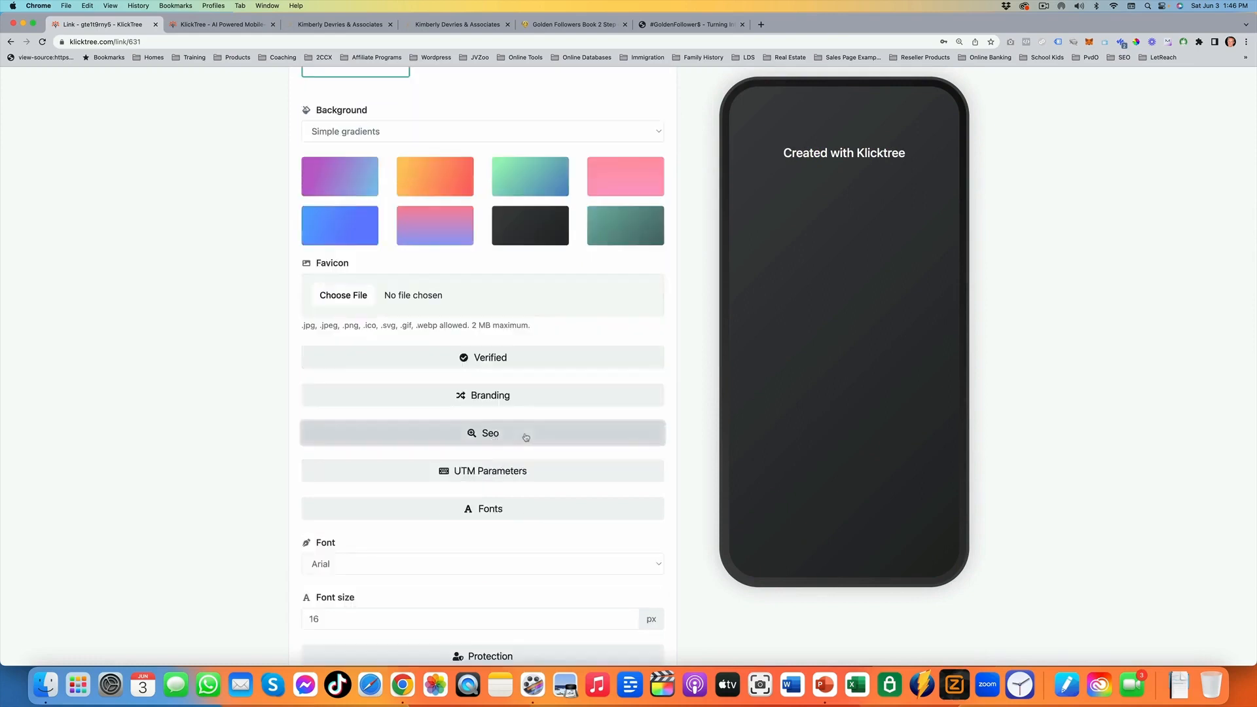
pyautogui.click(526, 437)
pyautogui.scroll(-3, 524, 438)
pyautogui.click(556, 419)
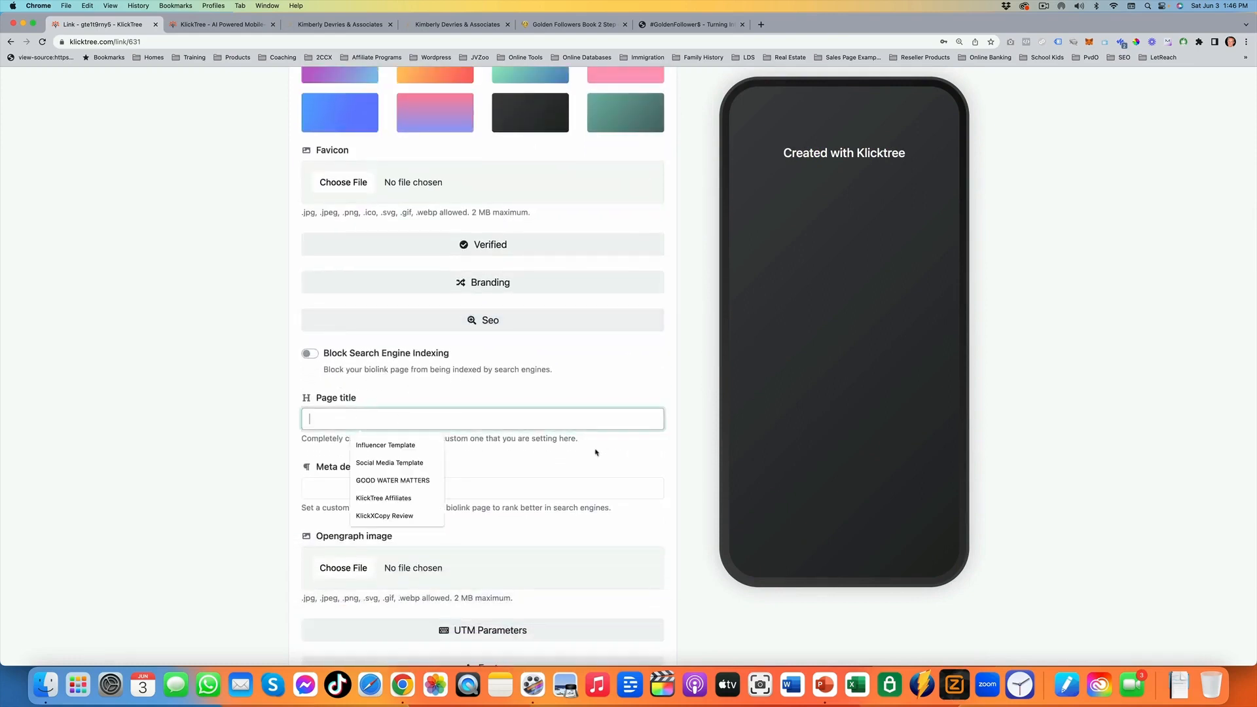
pyautogui.click(495, 487)
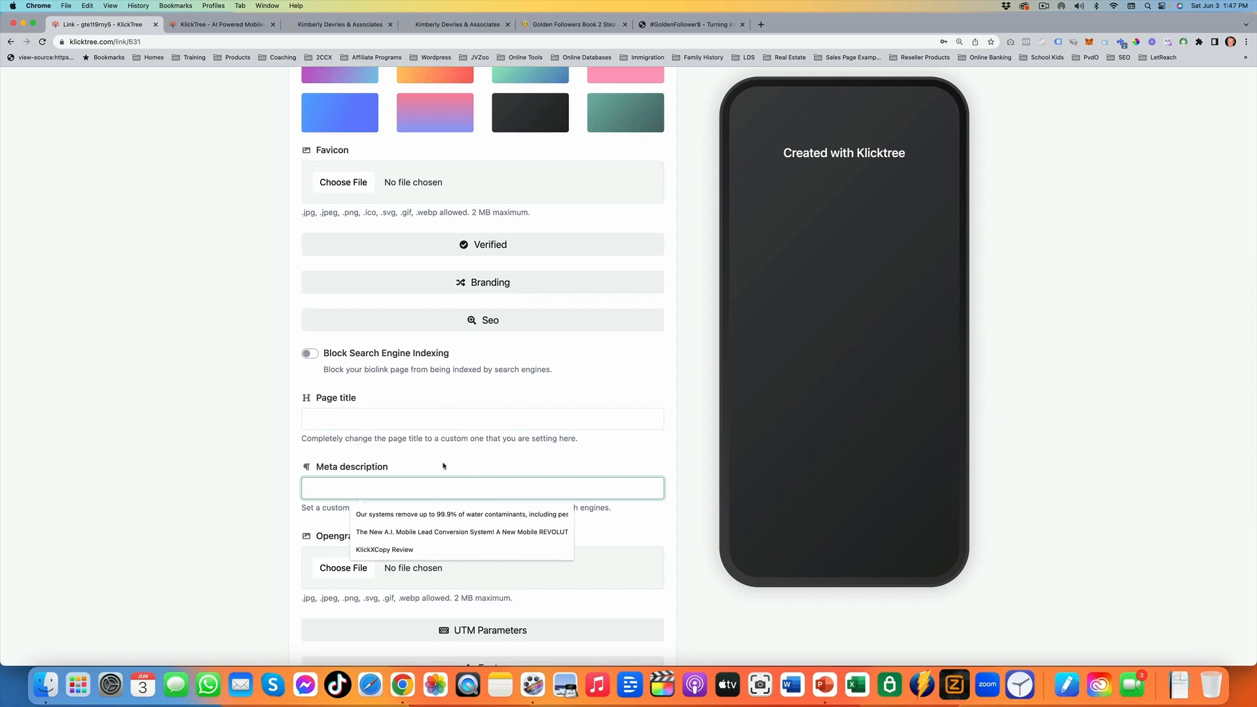
pyautogui.scroll(-2, 426, 491)
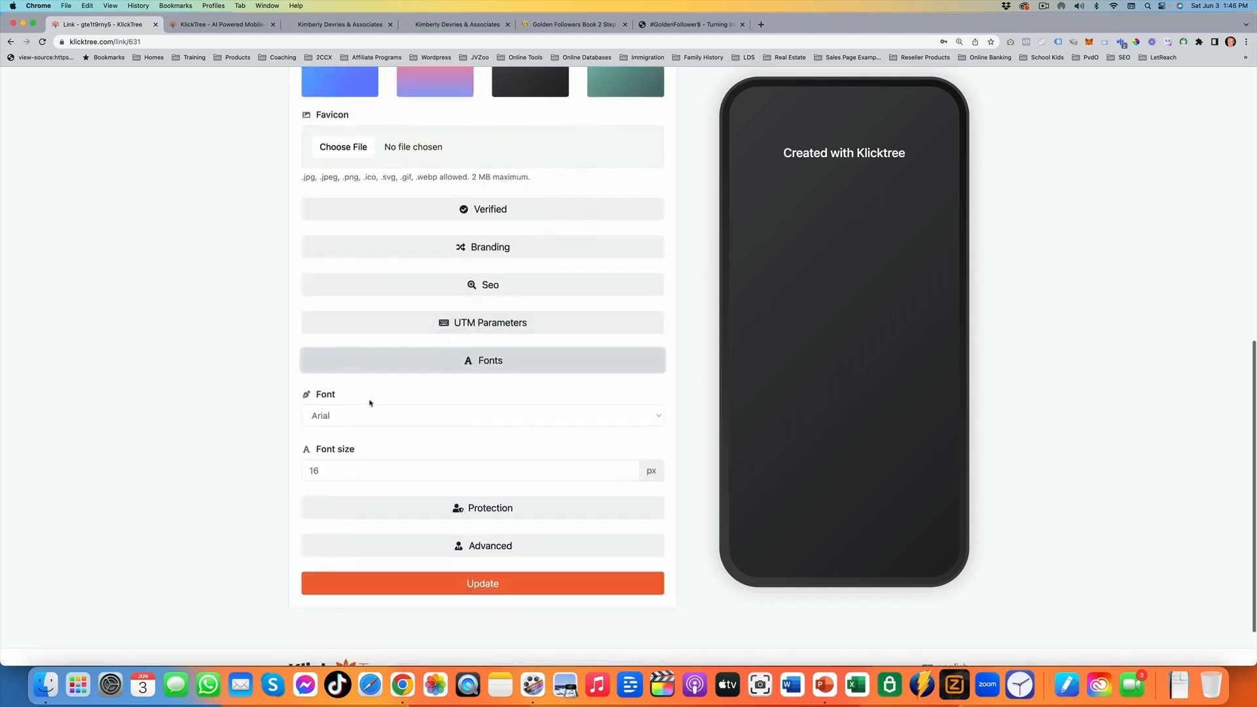
# Choose Arial as the page font and save the link page settings
pyautogui.click(402, 475)
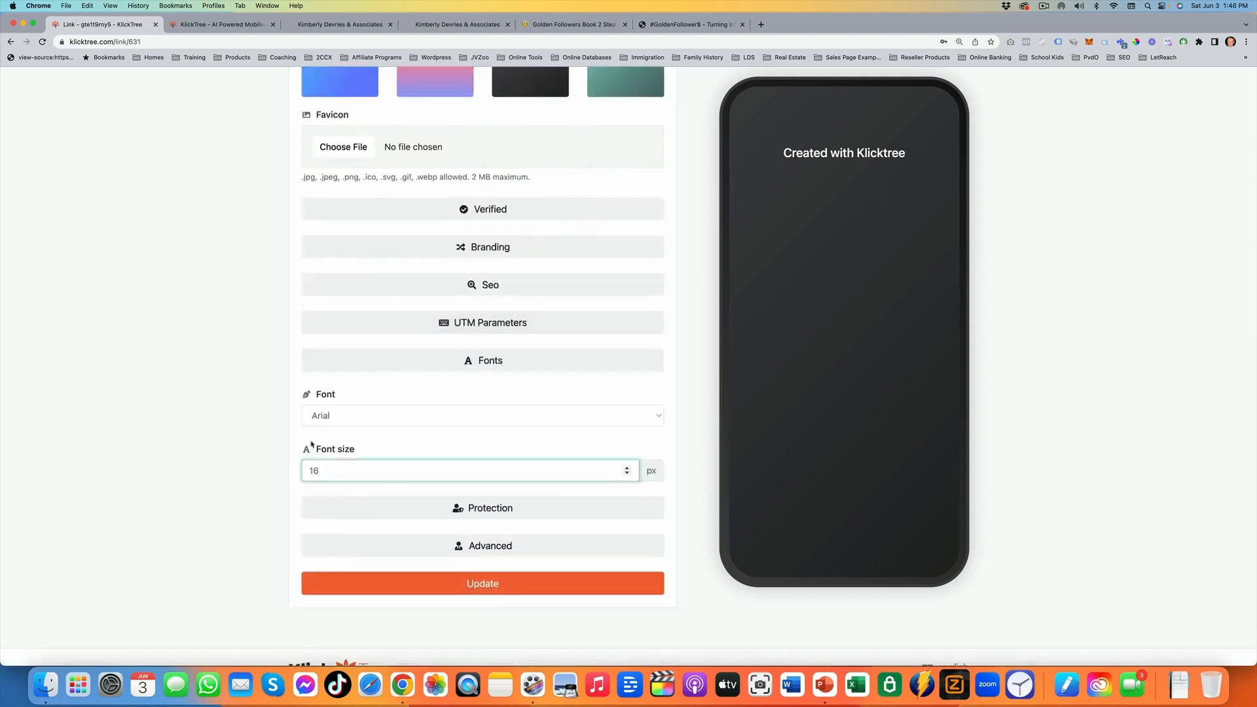
pyautogui.click(413, 422)
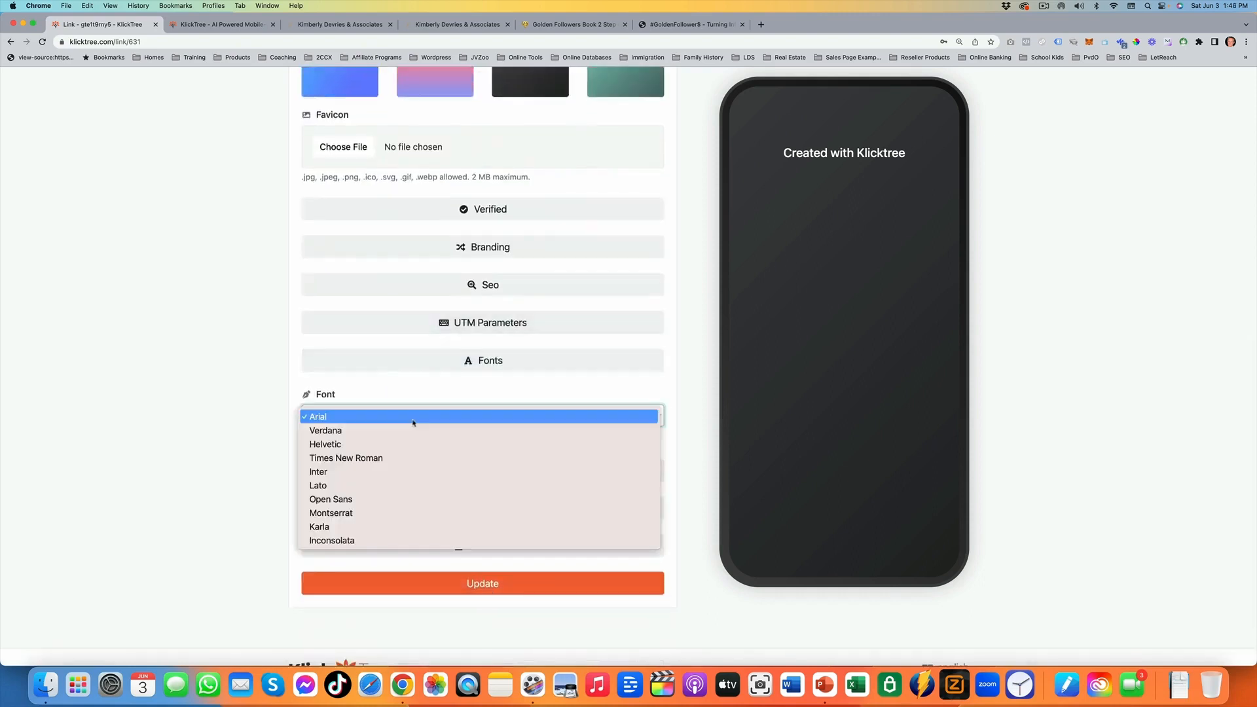
pyautogui.click(411, 418)
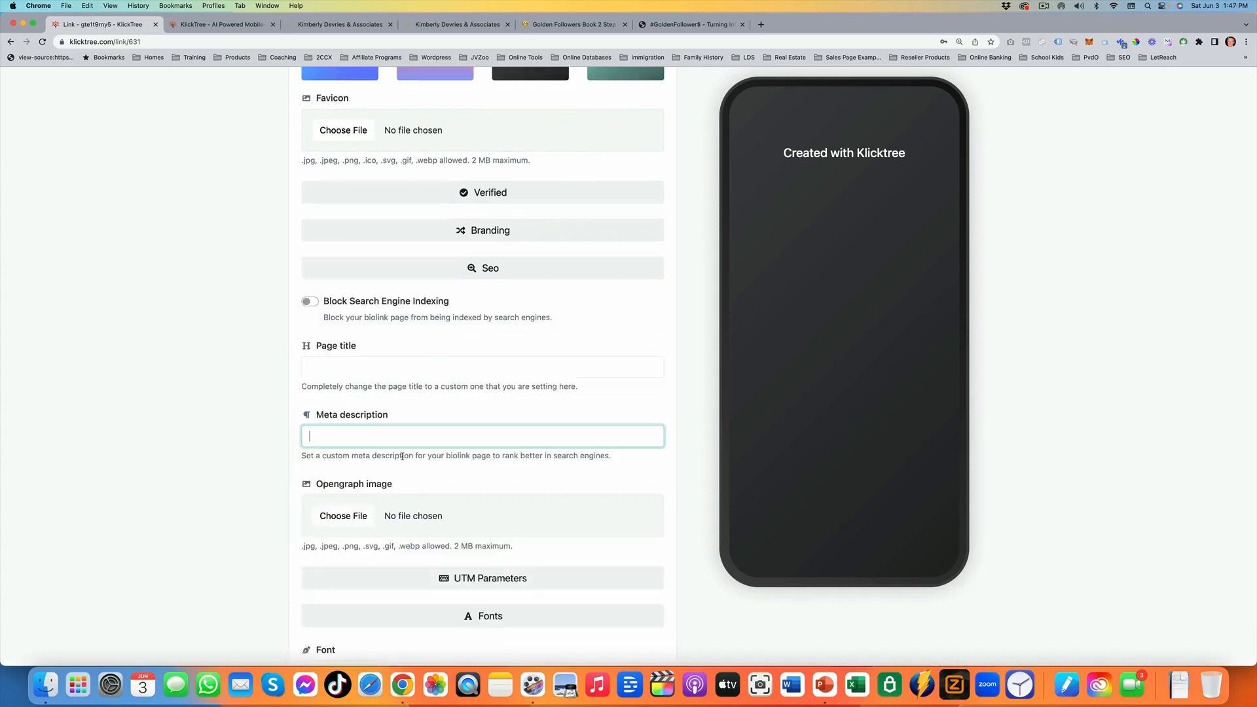
pyautogui.scroll(2, 403, 456)
pyautogui.scroll(4, 408, 459)
pyautogui.scroll(-10, 500, 522)
pyautogui.click(500, 522)
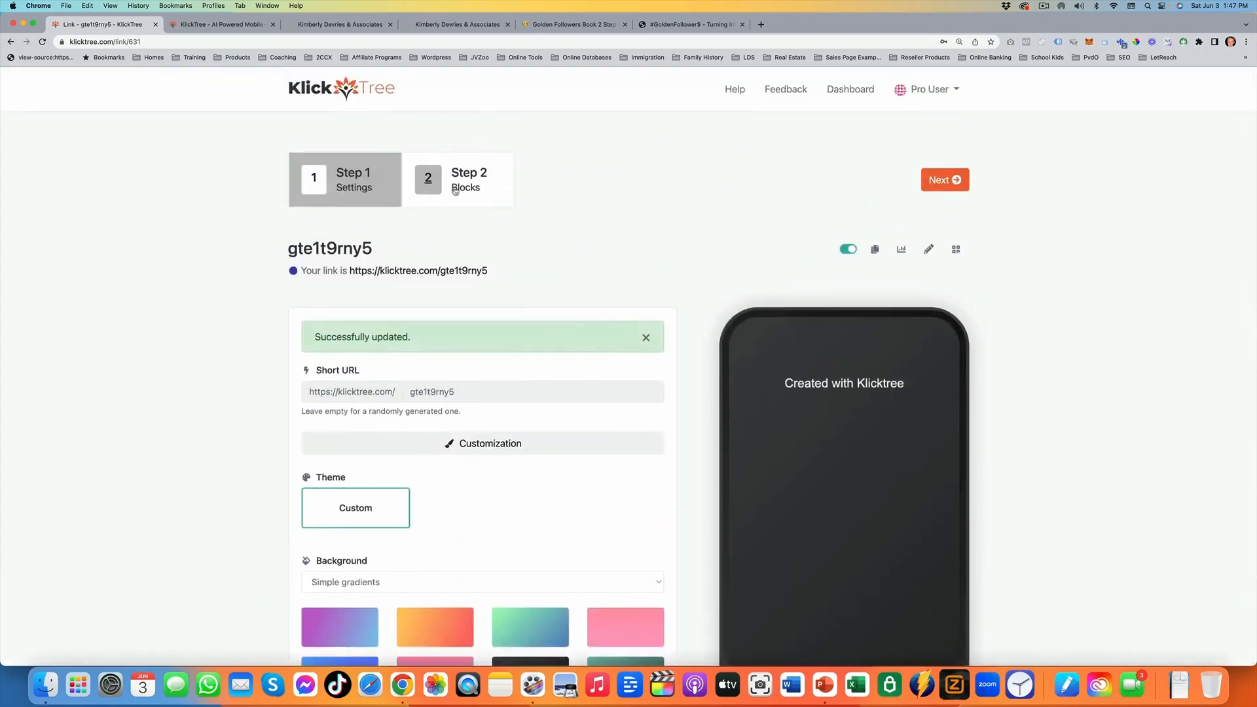
# Start adding an avatar block in the Blocks step and choose the portrait PNG as its image
pyautogui.click(456, 193)
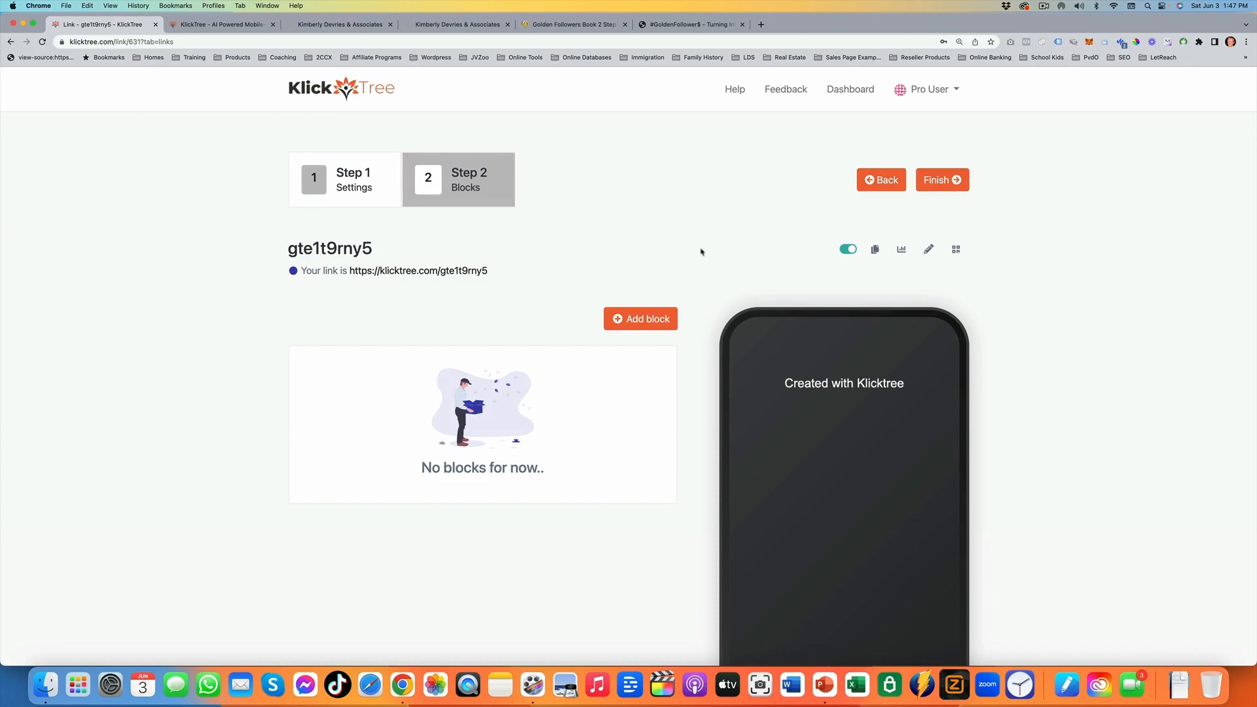
pyautogui.click(632, 319)
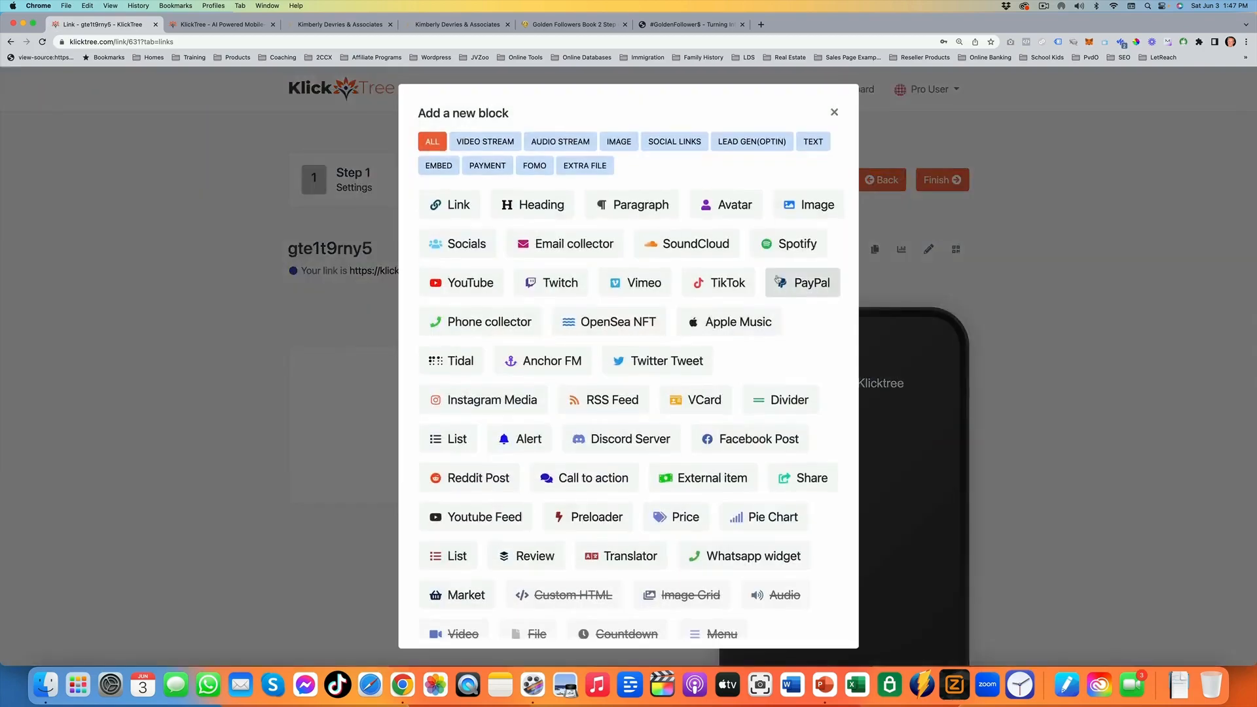
pyautogui.click(725, 205)
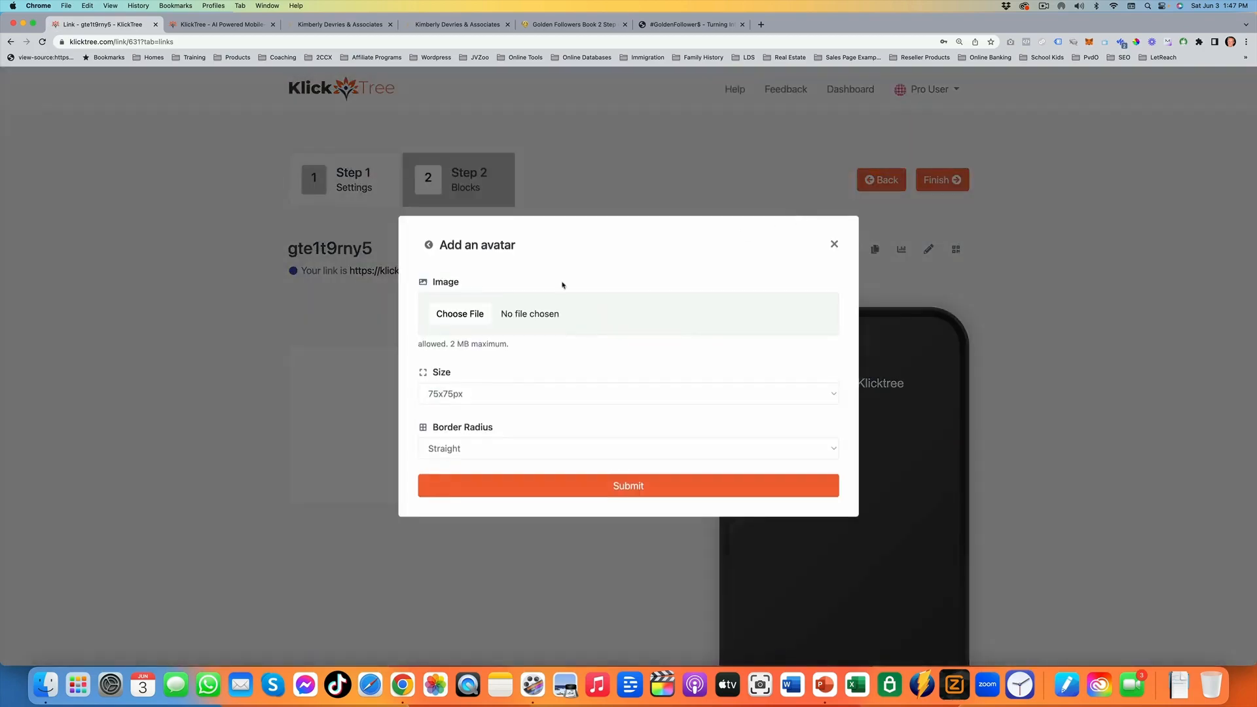
pyautogui.click(616, 313)
pyautogui.doubleClick(798, 353)
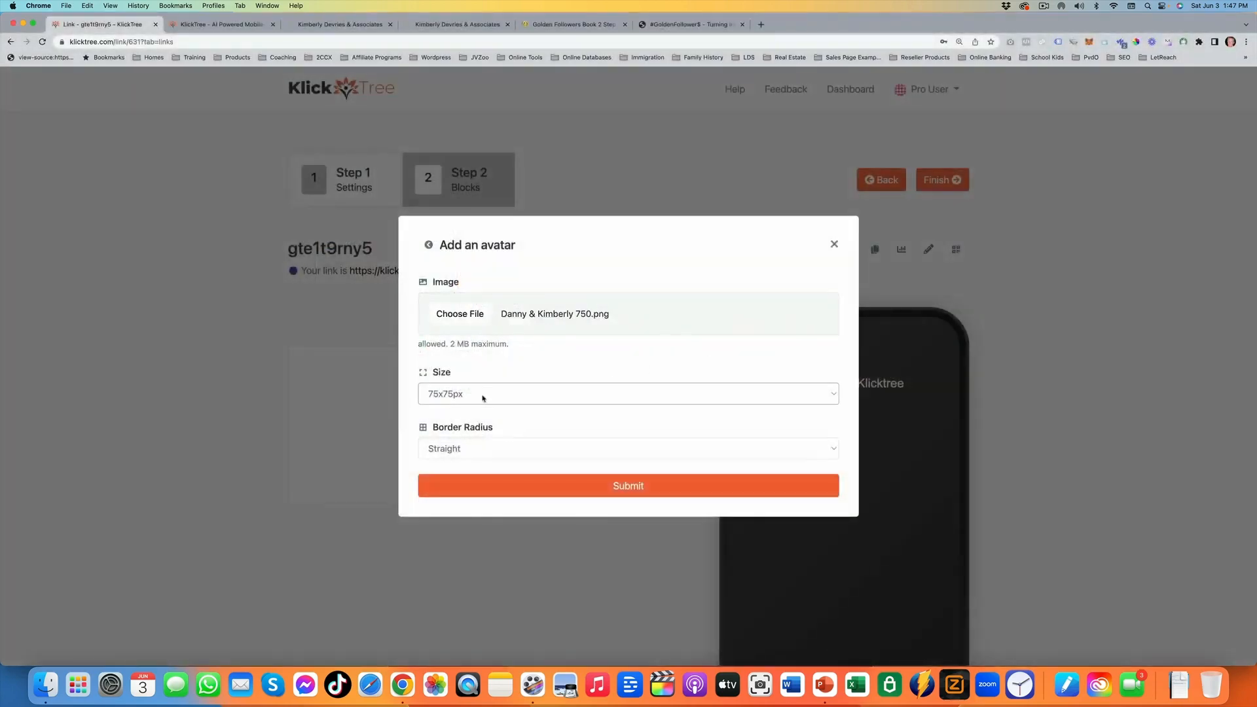
# Set the avatar size to 100x100px with a Straight border radius and submit the avatar block
pyautogui.click(475, 396)
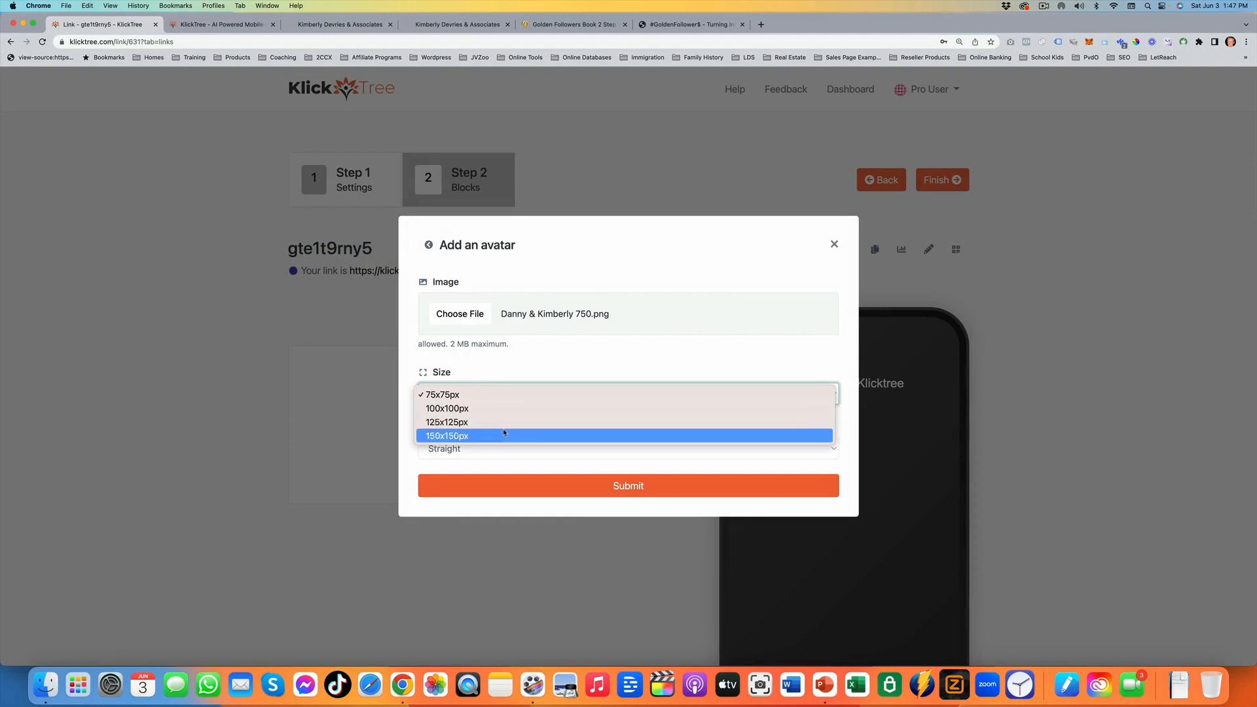
pyautogui.click(499, 408)
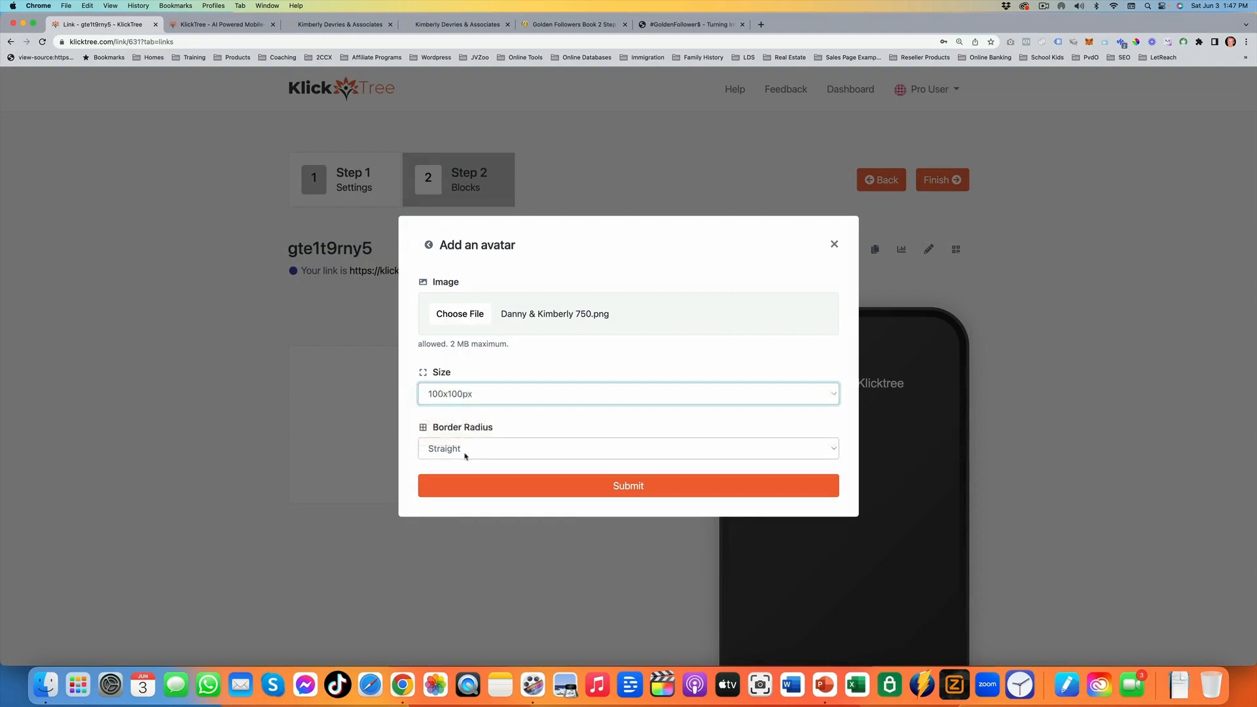
pyautogui.click(491, 450)
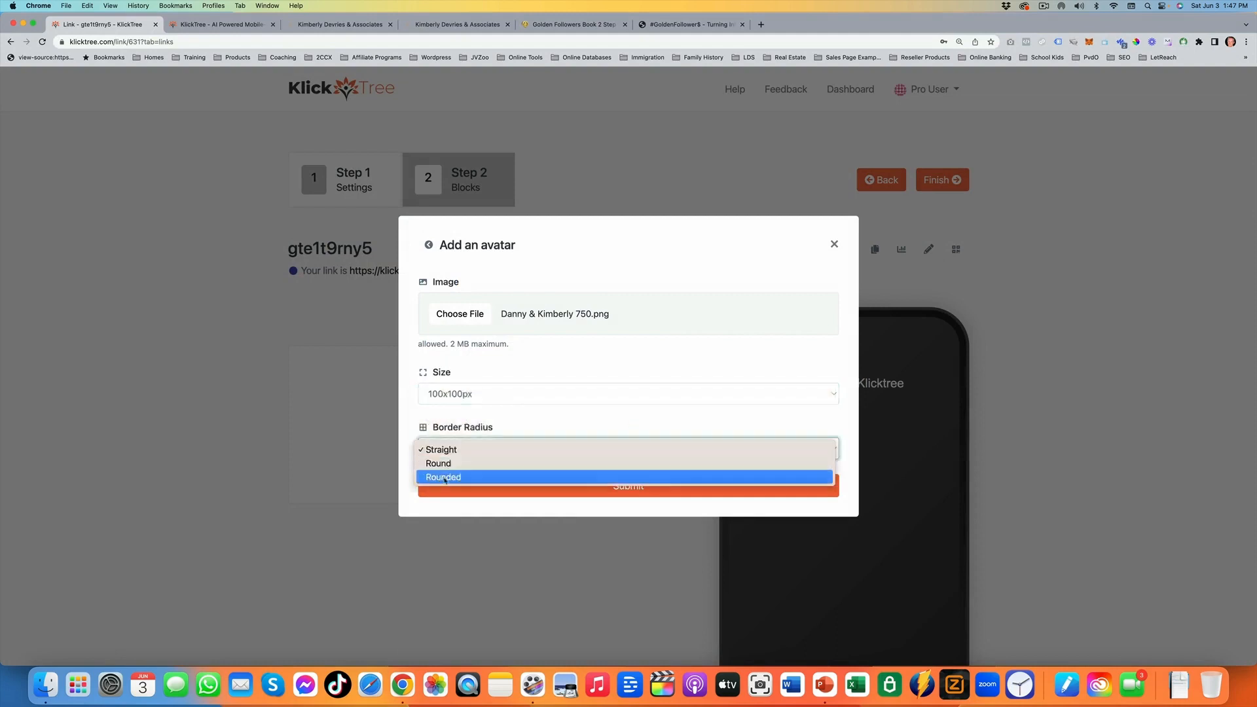
pyautogui.click(500, 450)
pyautogui.click(633, 481)
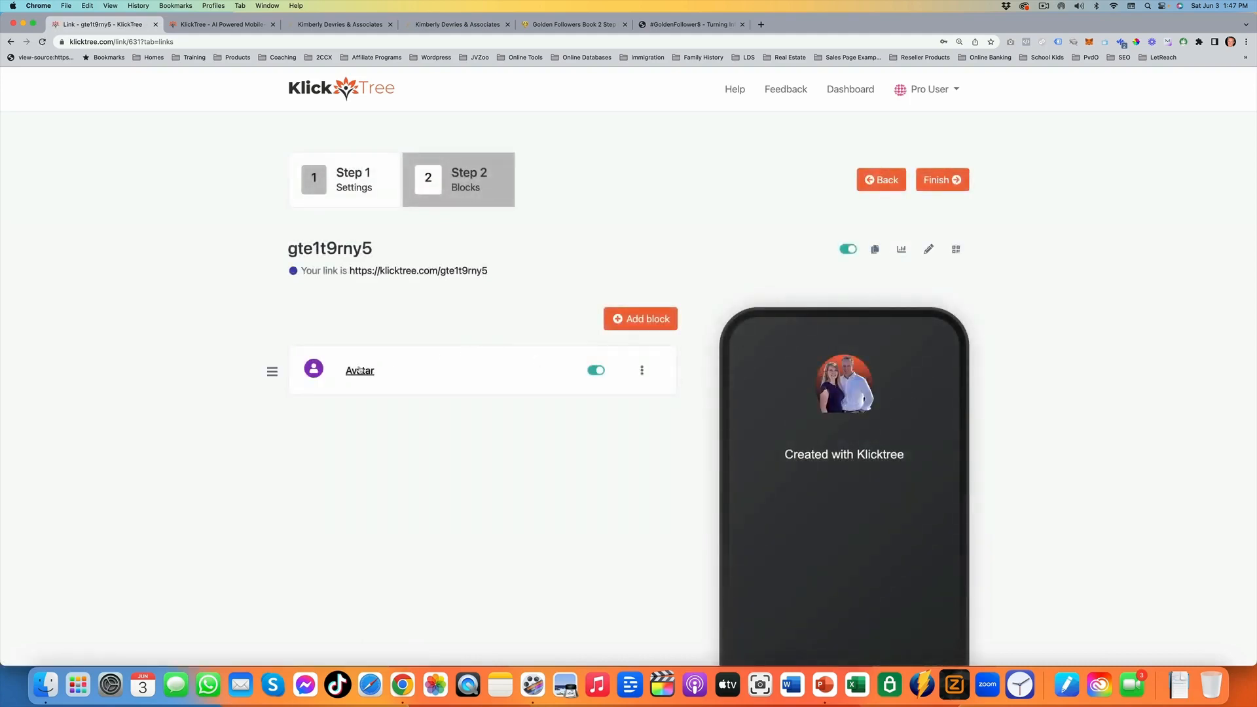
# Add an H1 heading block with the text "Welcome To My World!"
pyautogui.click(634, 324)
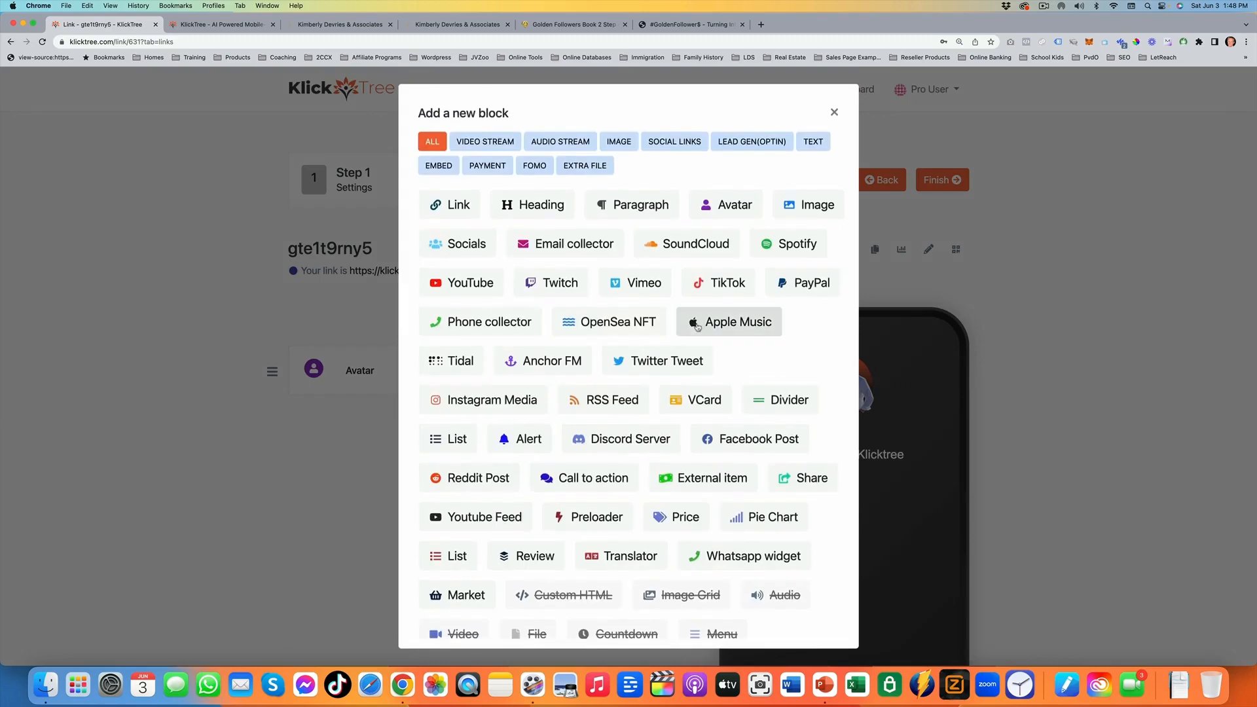
pyautogui.click(531, 211)
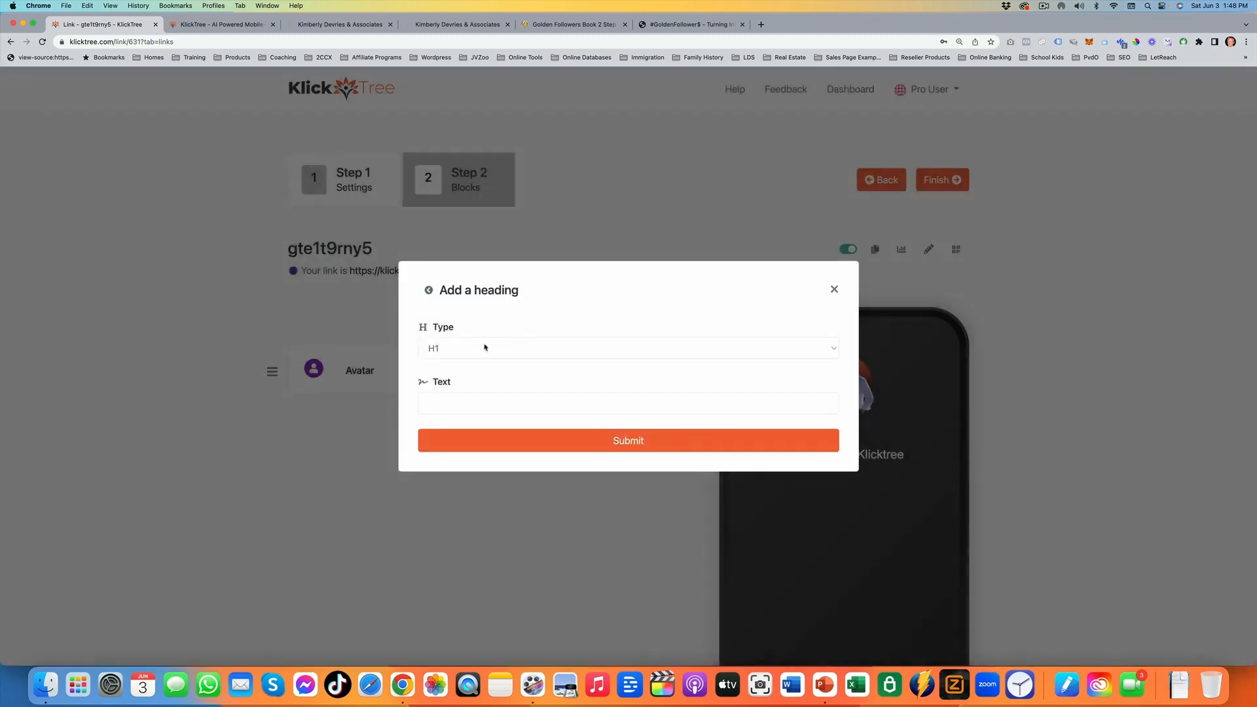
pyautogui.click(485, 404)
pyautogui.write('We')
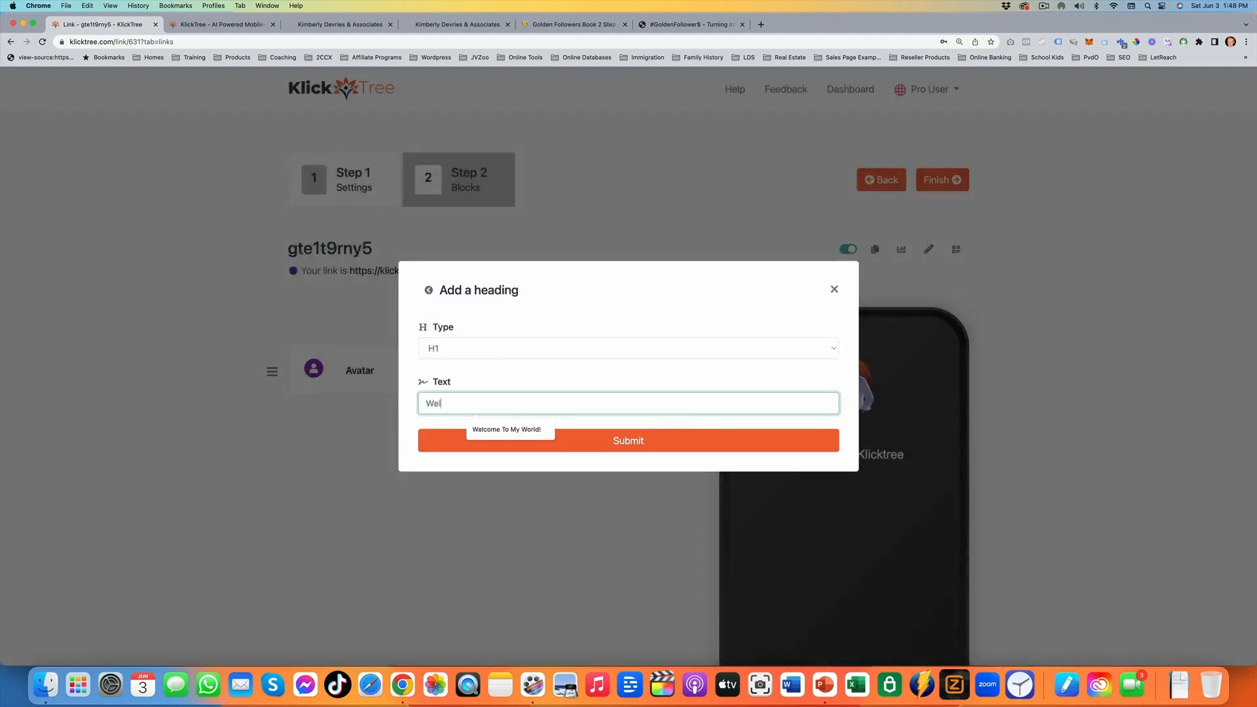
pyautogui.write('l')
pyautogui.click(500, 430)
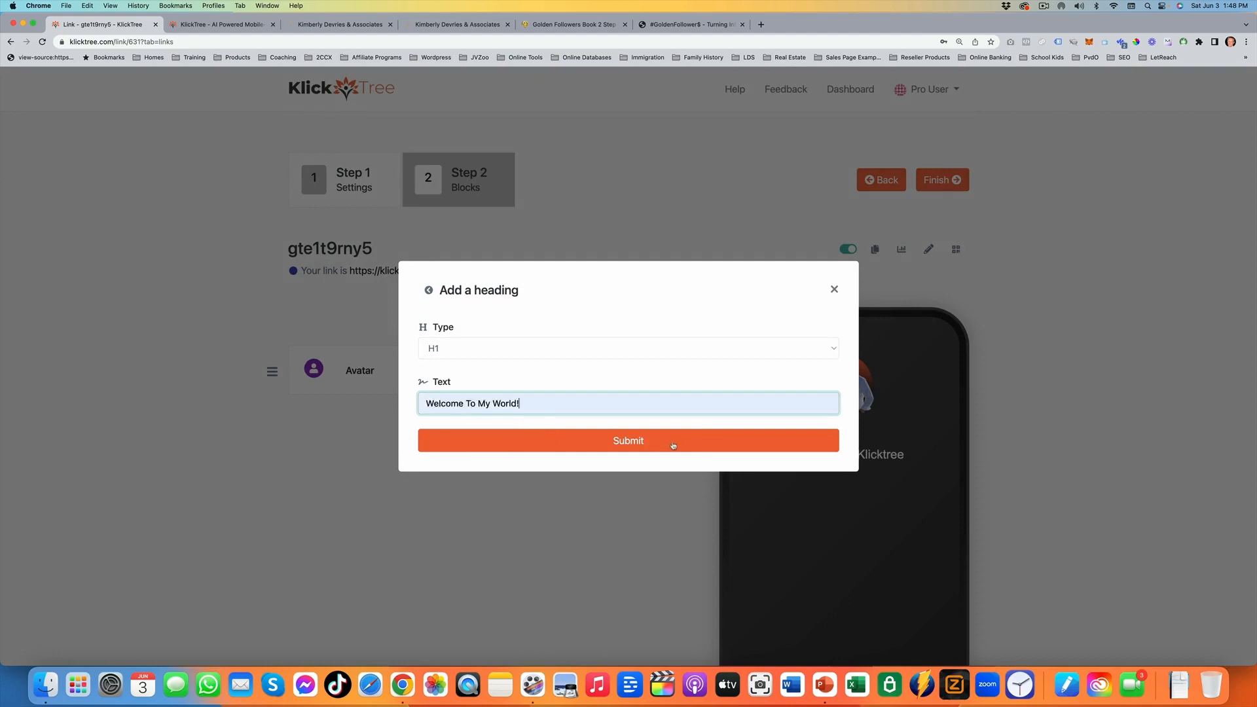
pyautogui.click(684, 440)
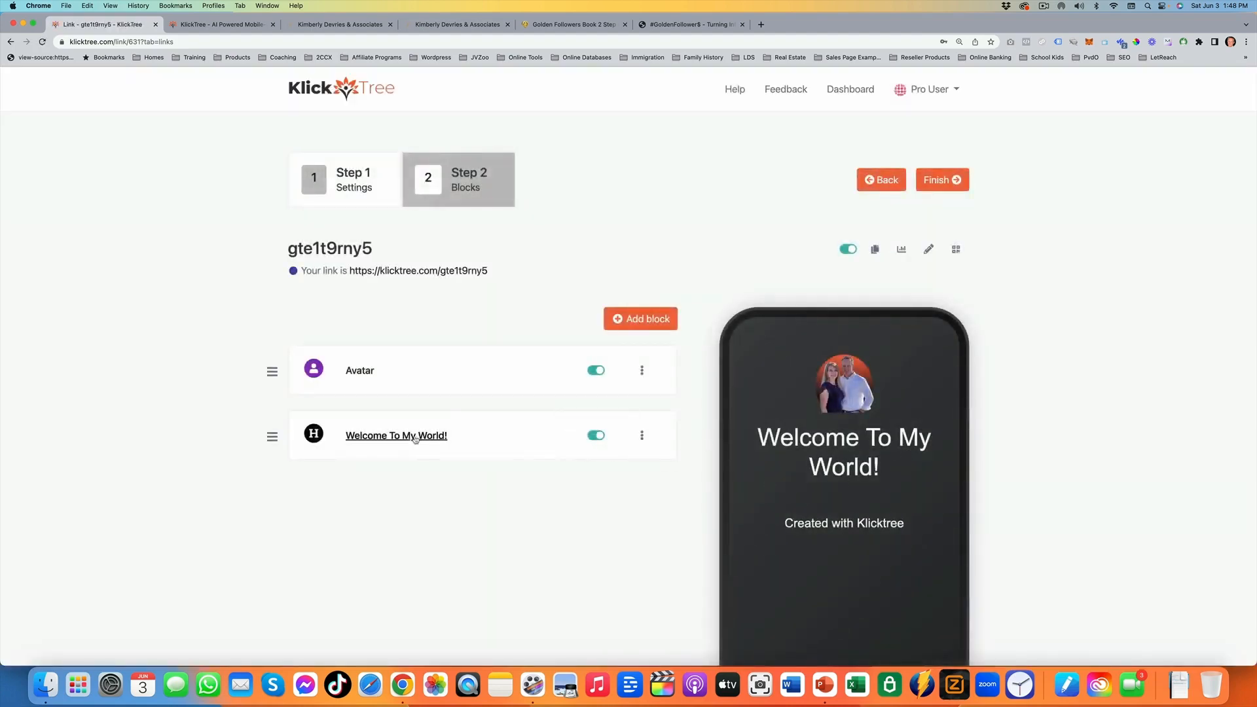
# Change the "Welcome To My World!" heading type to H3, update the block and collapse its settings
pyautogui.click(392, 437)
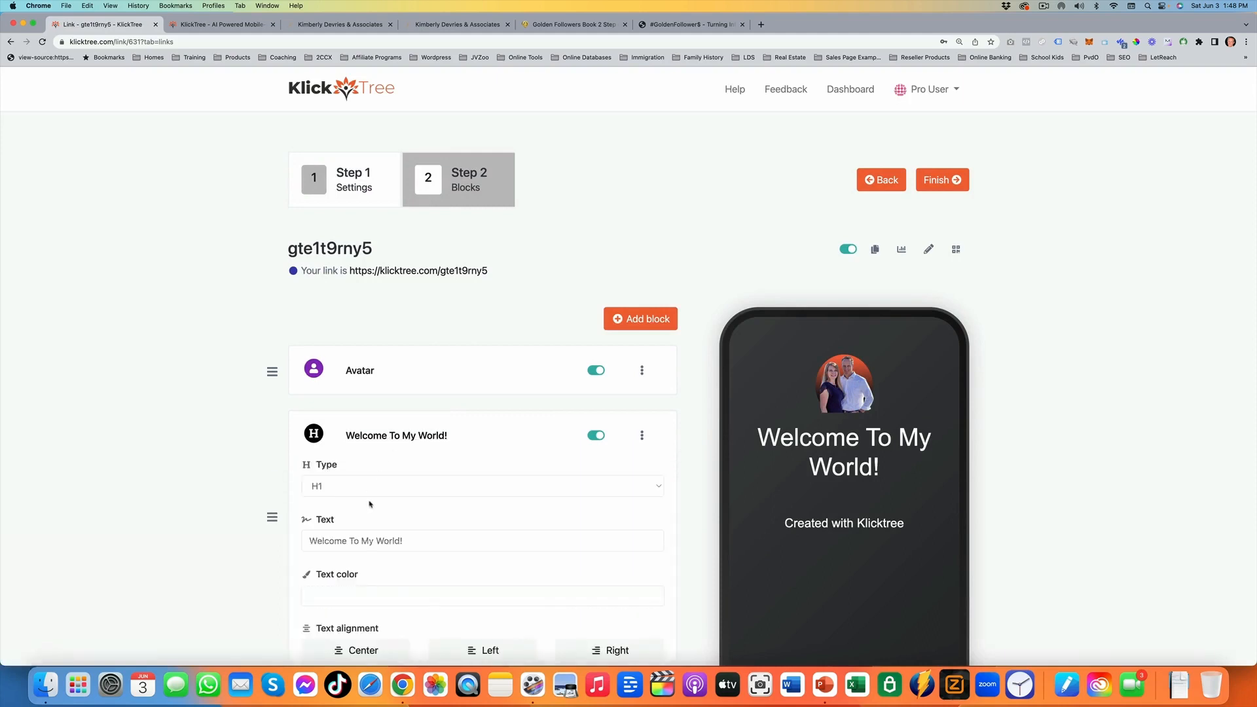
pyautogui.scroll(-3, 359, 432)
pyautogui.click(361, 420)
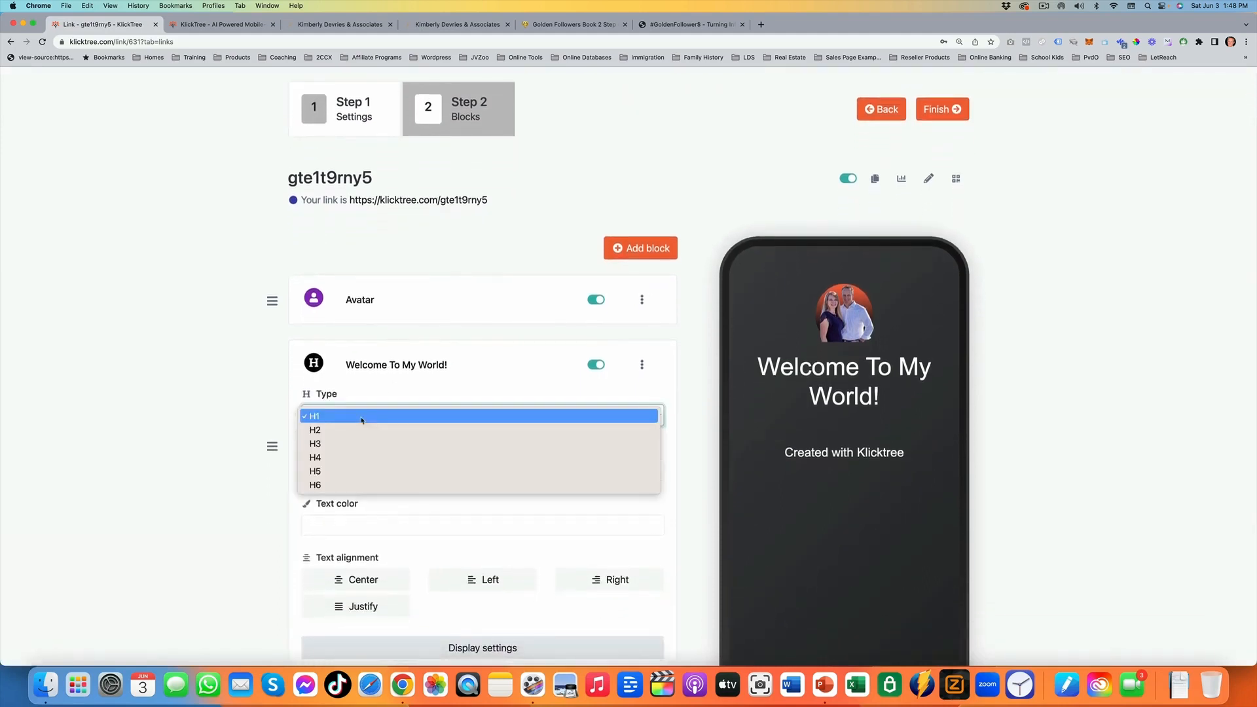
pyautogui.click(367, 443)
pyautogui.scroll(-2, 472, 412)
pyautogui.scroll(-1, 472, 412)
pyautogui.click(498, 484)
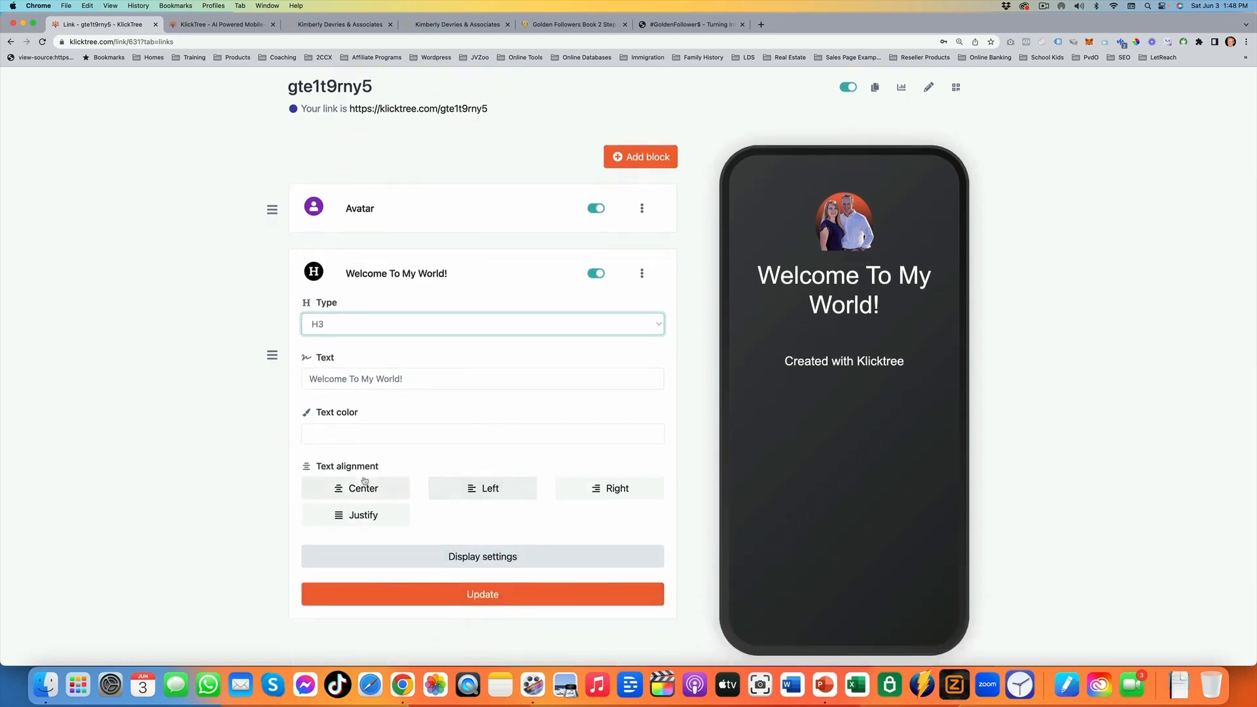
pyautogui.click(468, 586)
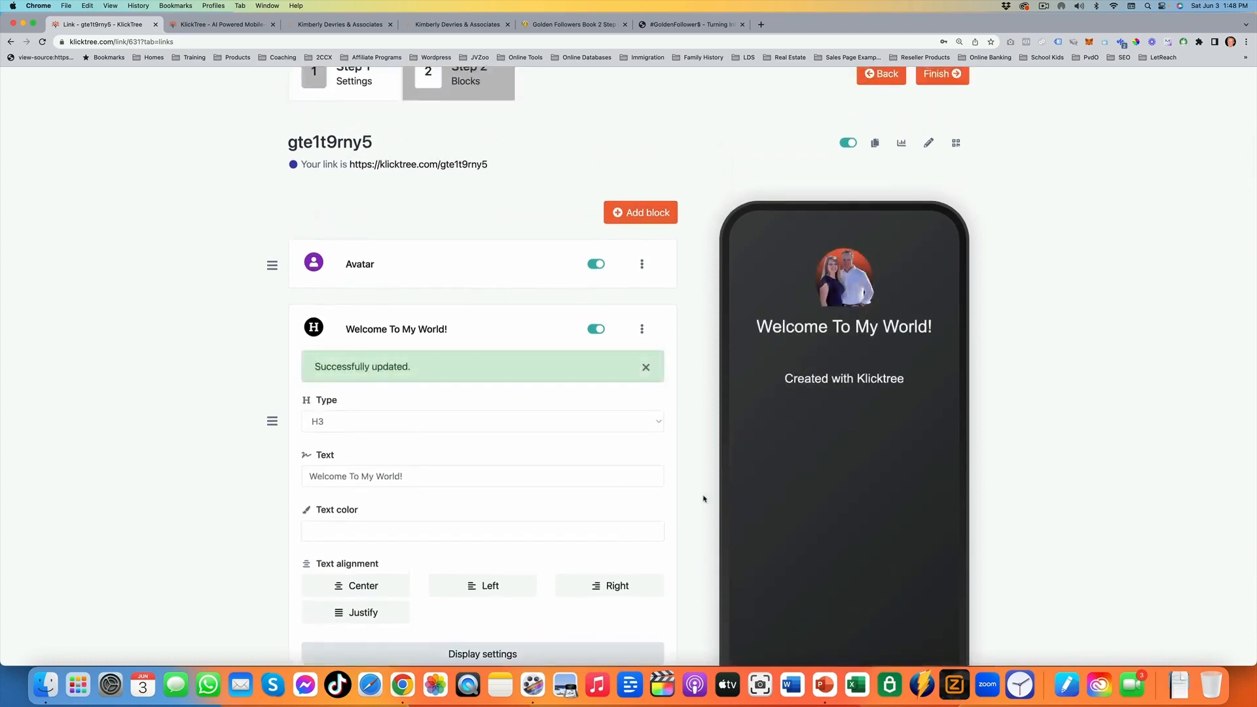
pyautogui.click(399, 329)
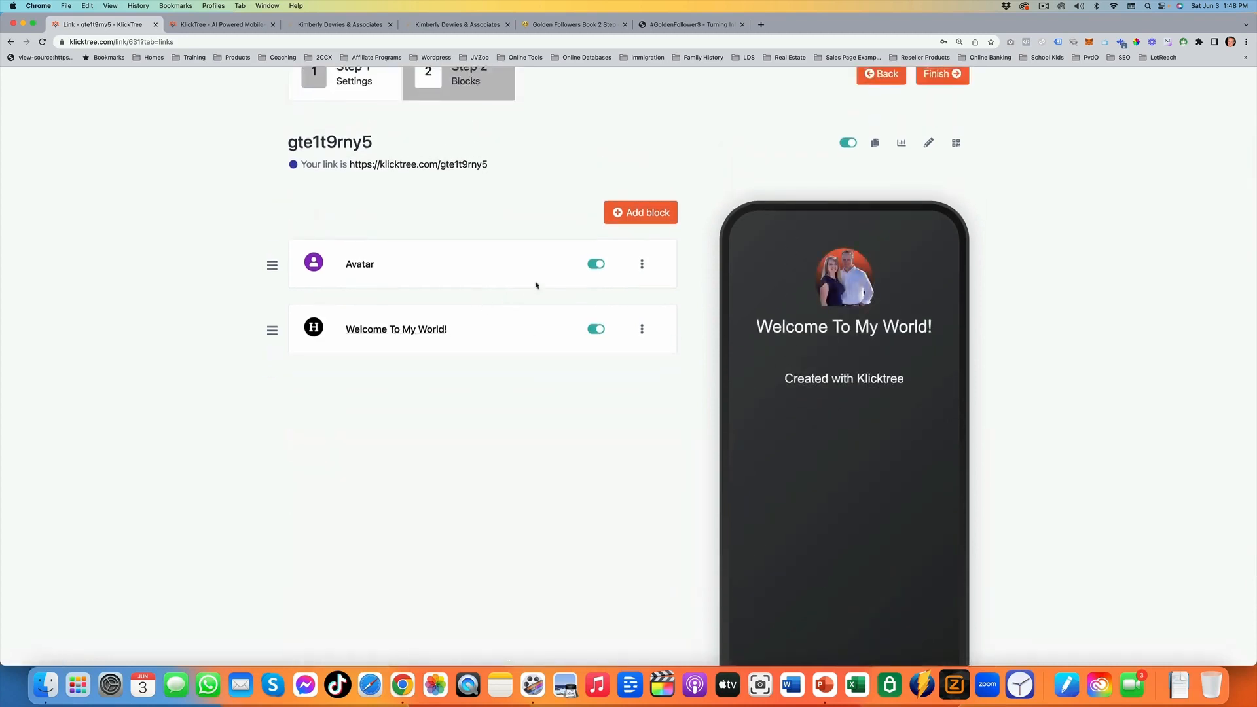
# Add a YouTube block showing the Limitless "Music for Work" video
pyautogui.click(609, 213)
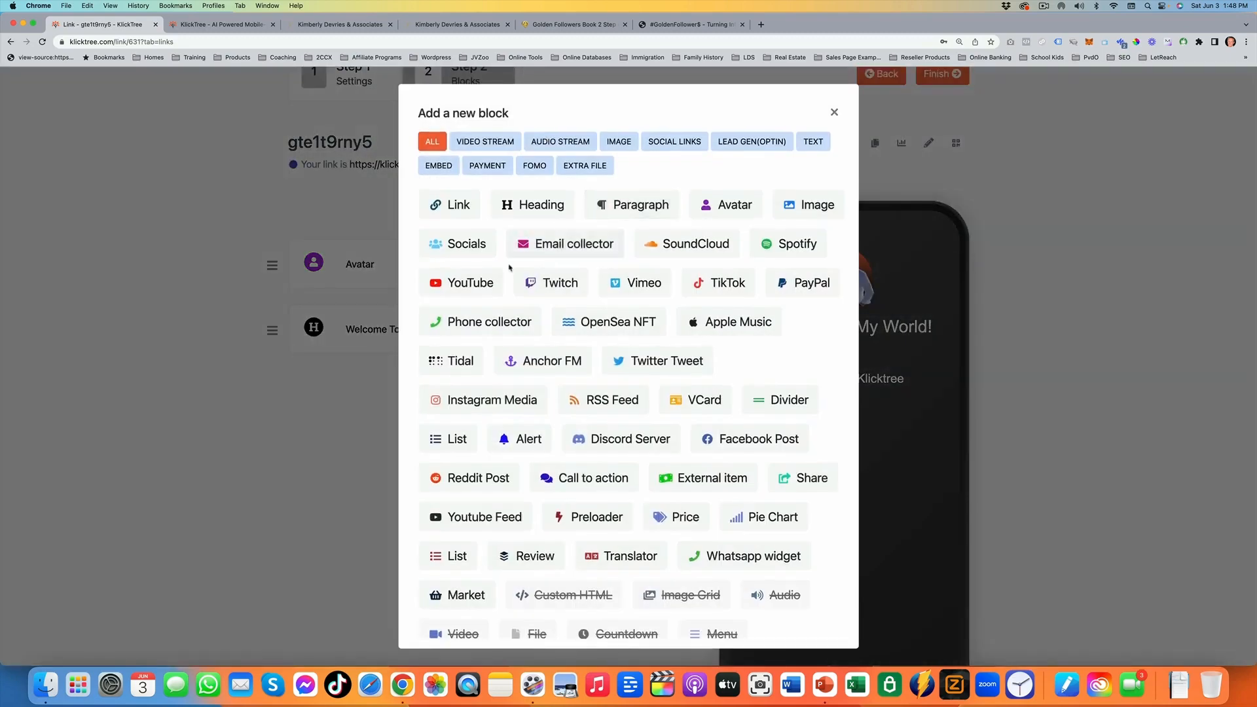
pyautogui.click(461, 282)
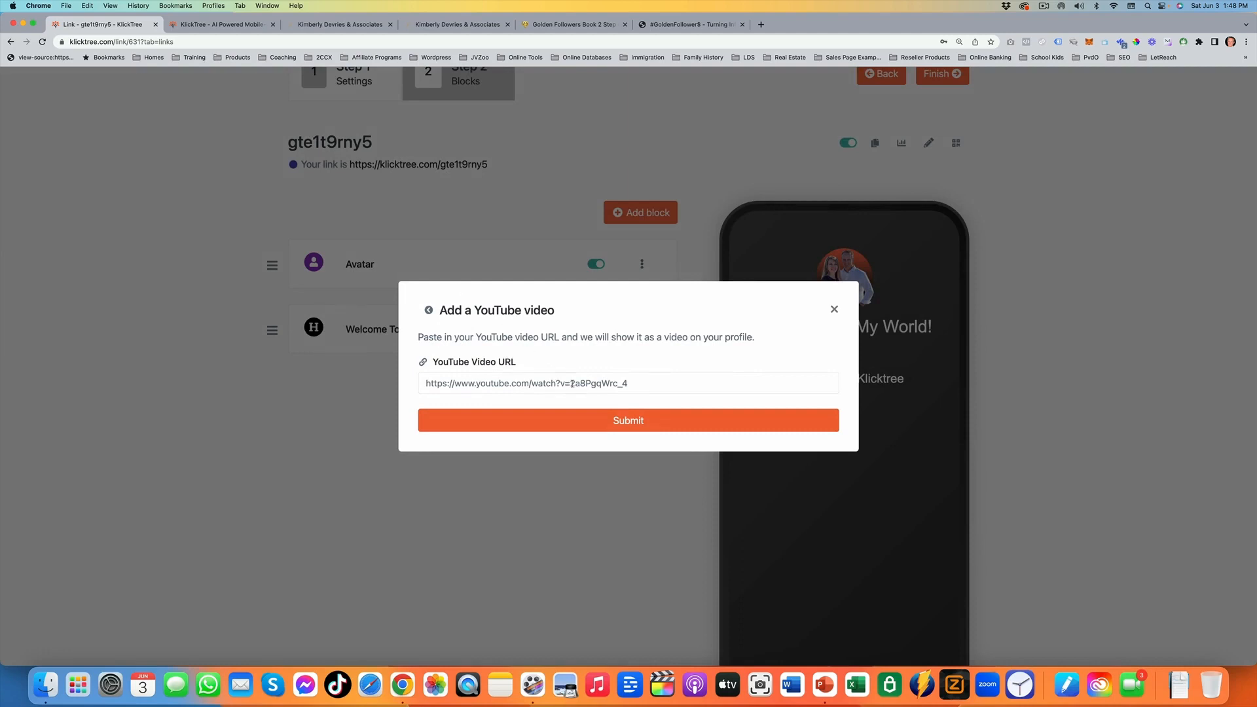
pyautogui.click(632, 437)
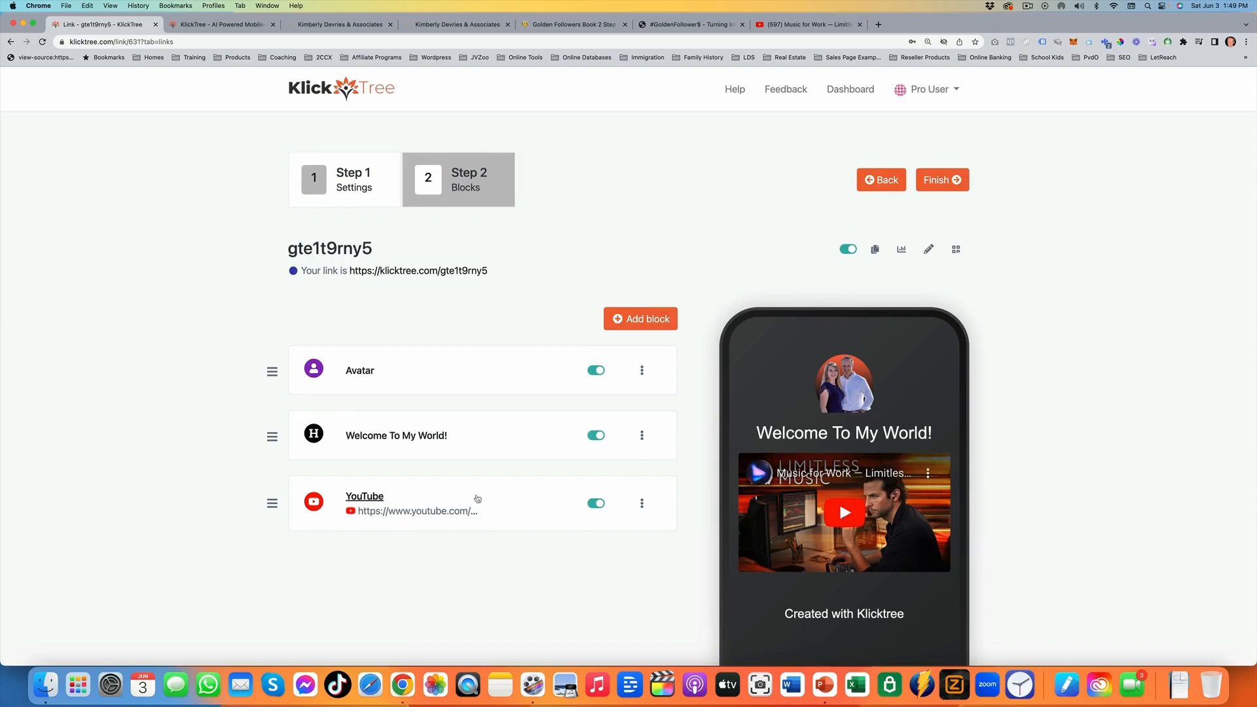
pyautogui.scroll(-3, 483, 494)
pyautogui.click(637, 222)
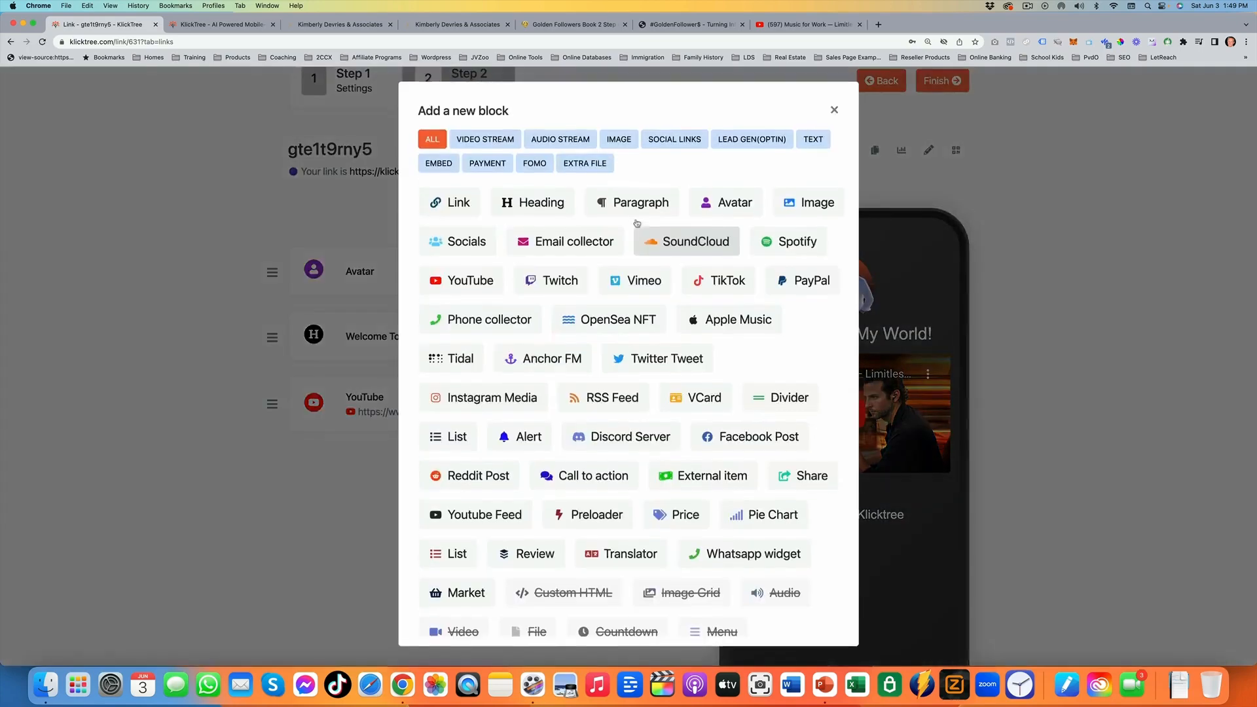
pyautogui.click(456, 211)
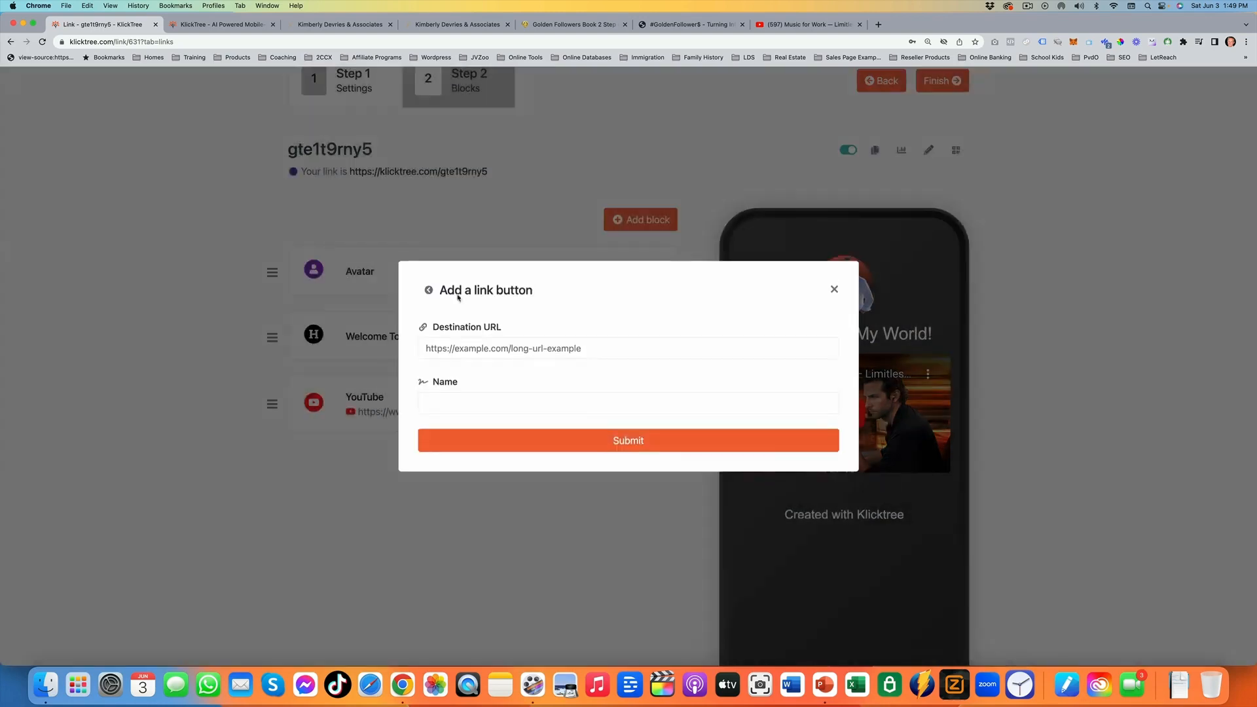
pyautogui.click(636, 344)
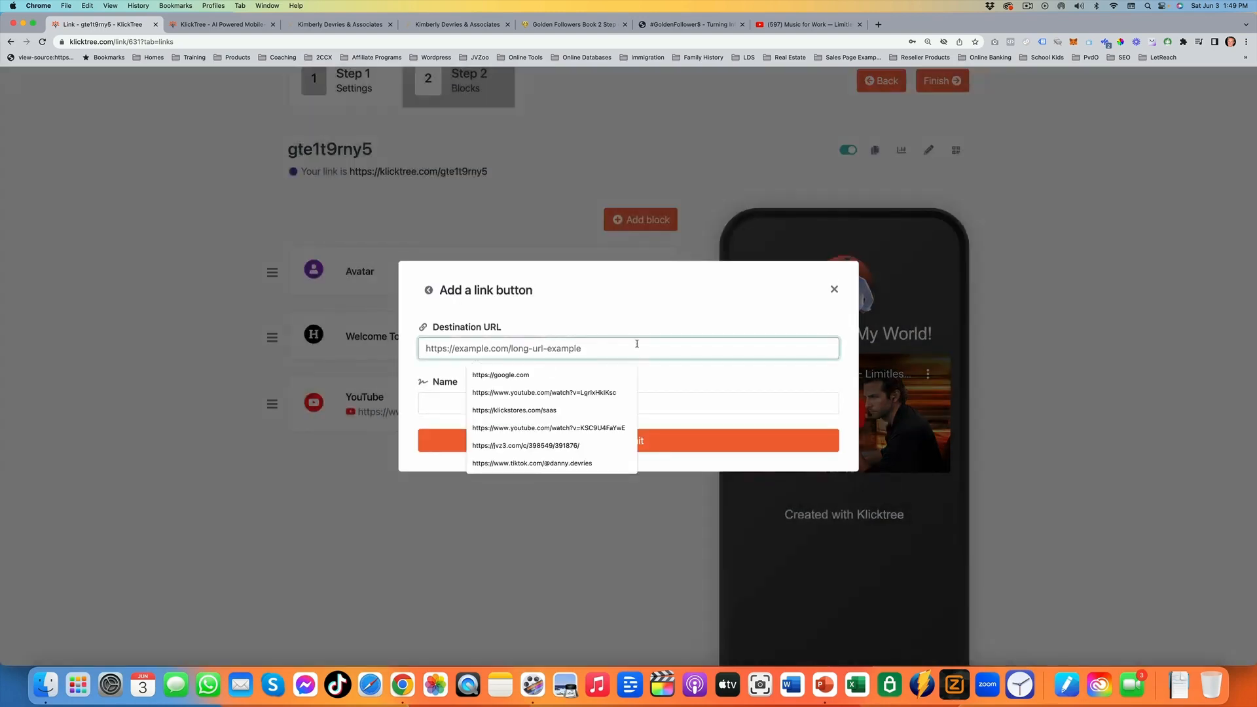
pyautogui.click(555, 375)
pyautogui.click(468, 409)
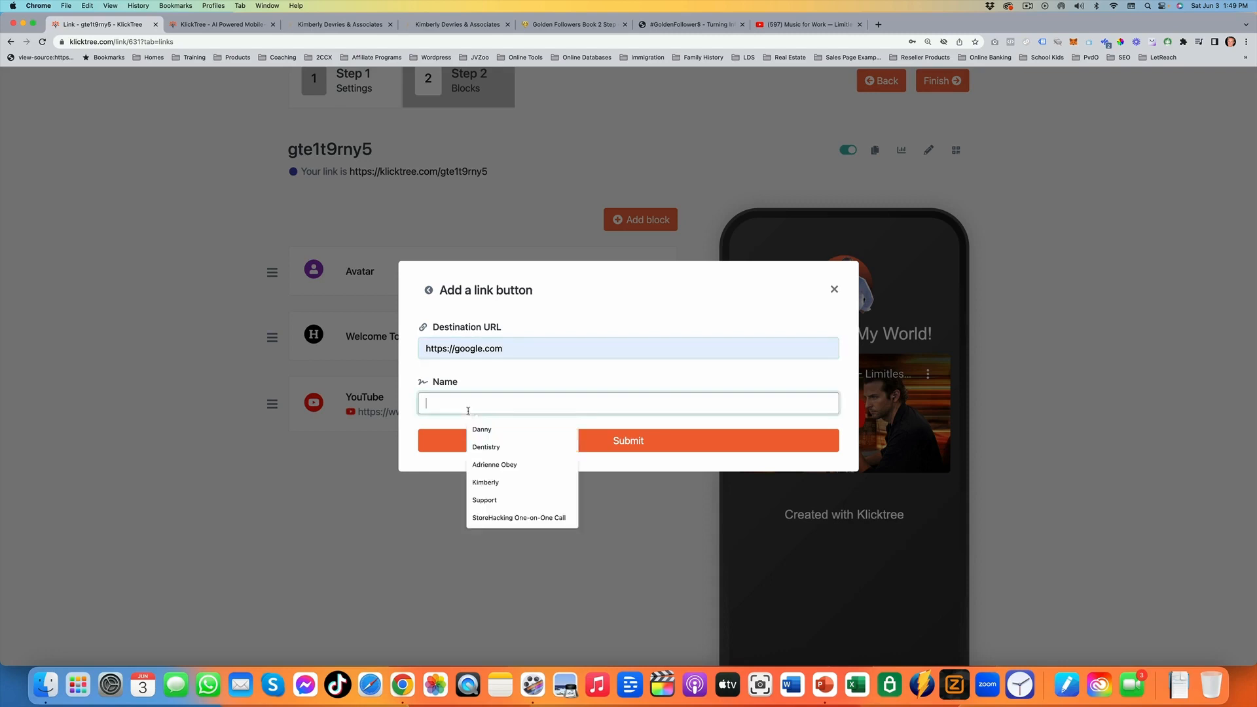
pyautogui.write('My Website')
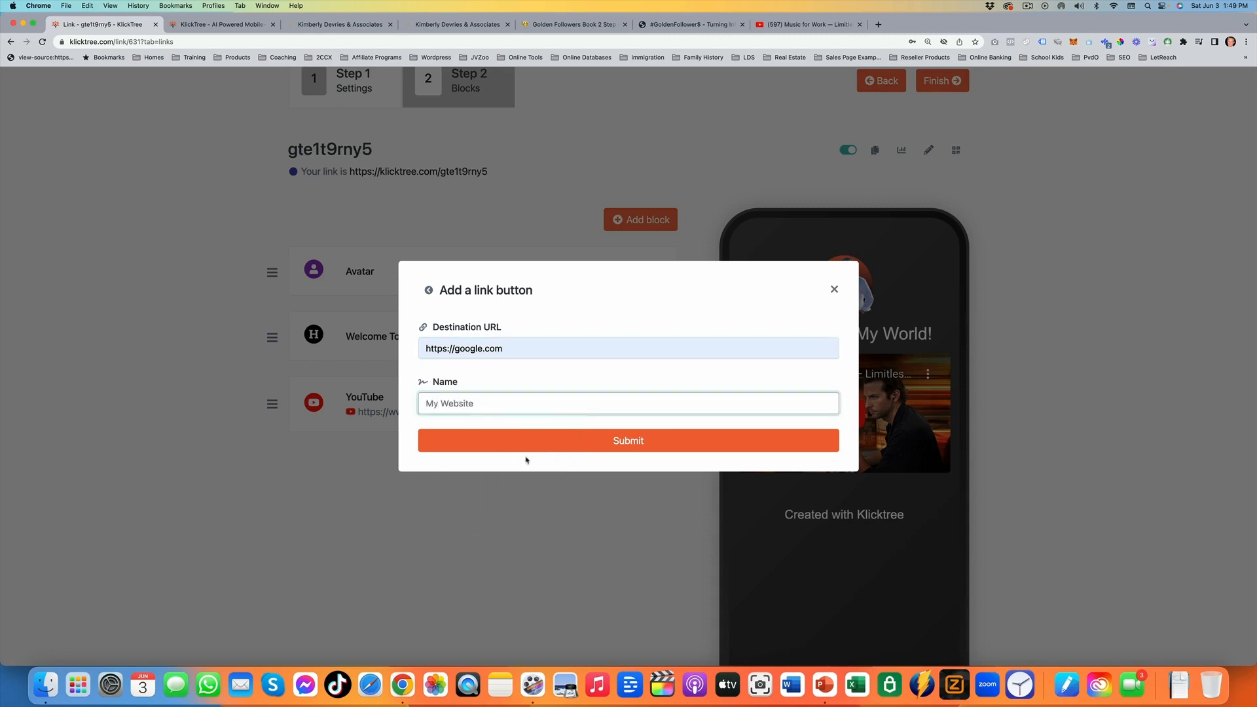
pyautogui.click(596, 448)
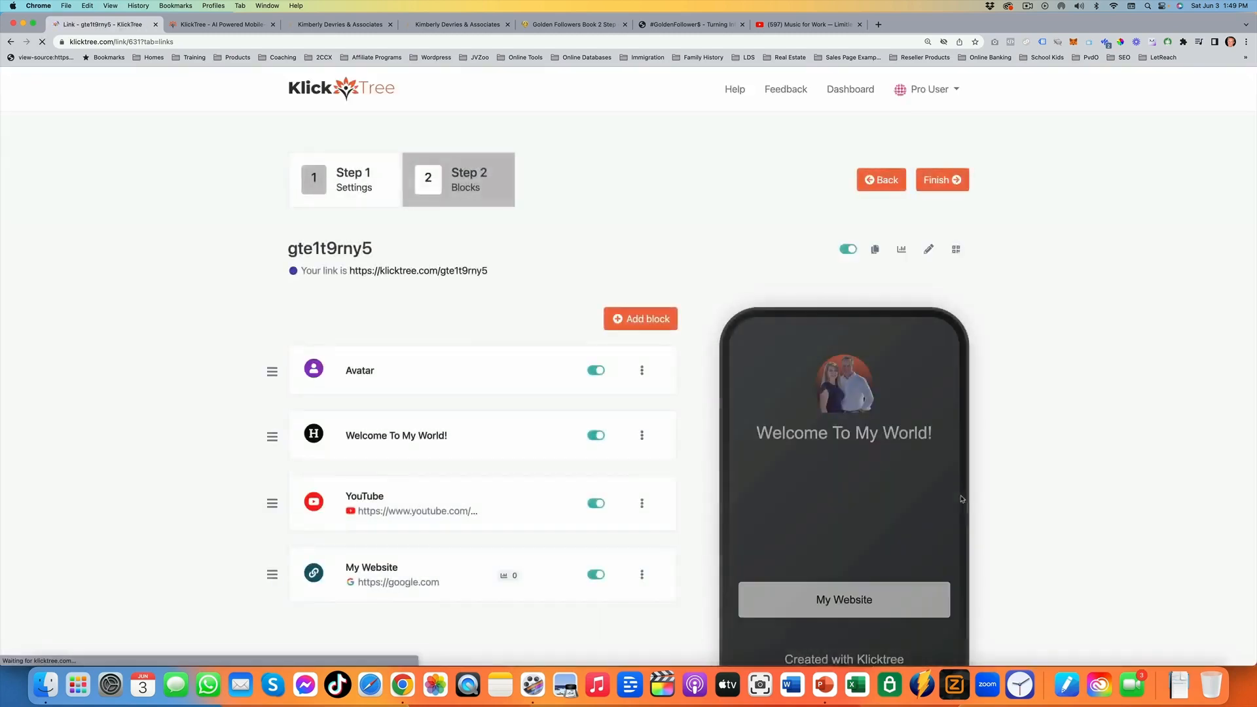
# Add an email collector block named "Grab My Bonus"
pyautogui.scroll(-1, 898, 514)
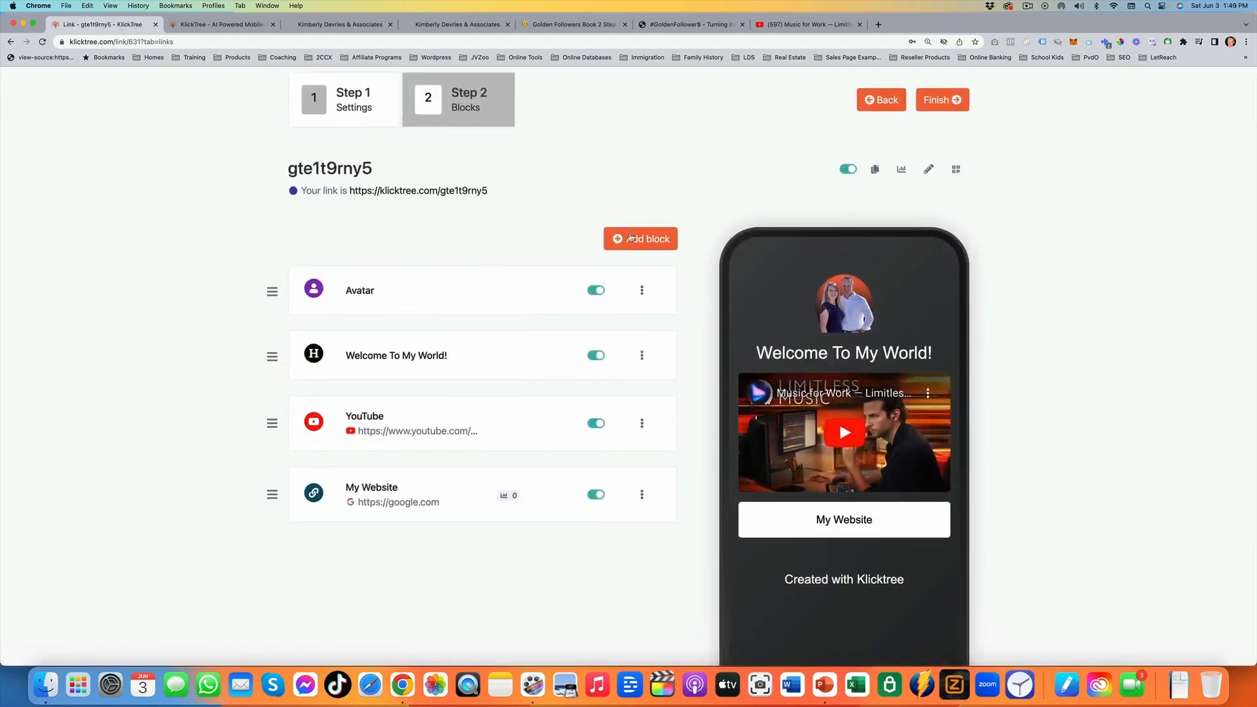
pyautogui.click(631, 238)
pyautogui.click(584, 246)
pyautogui.click(509, 383)
pyautogui.click(507, 382)
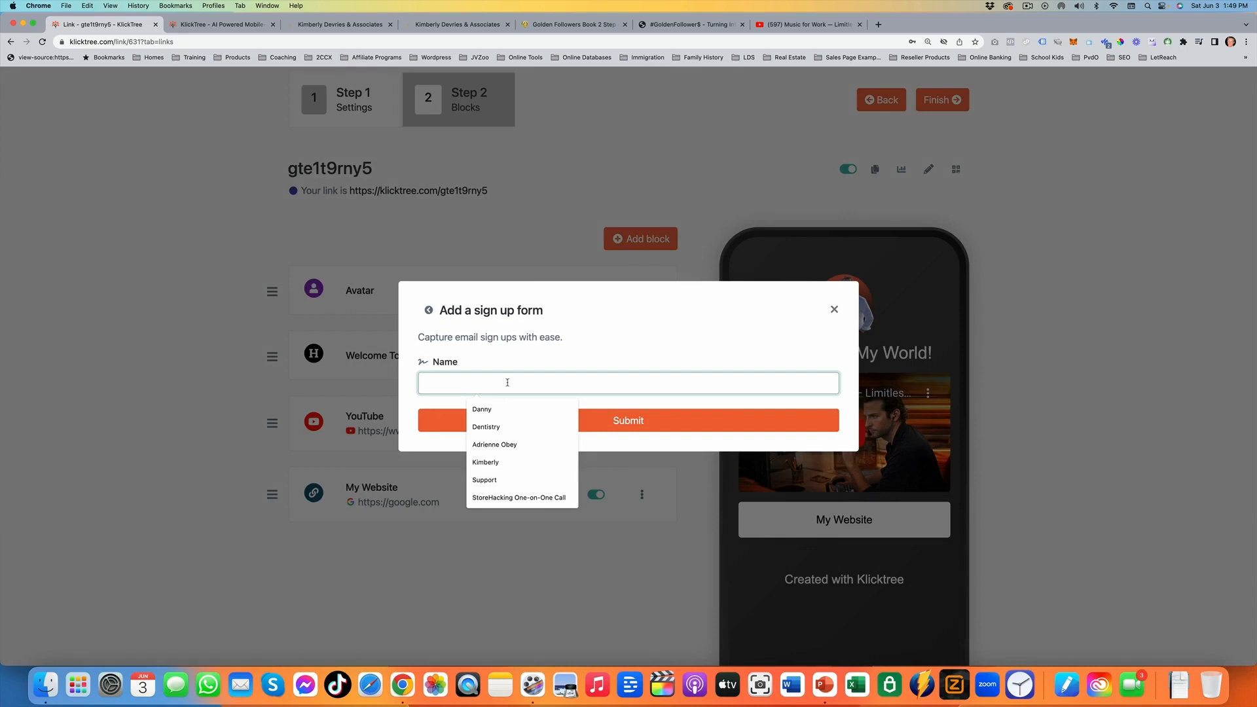
pyautogui.write('Grab ')
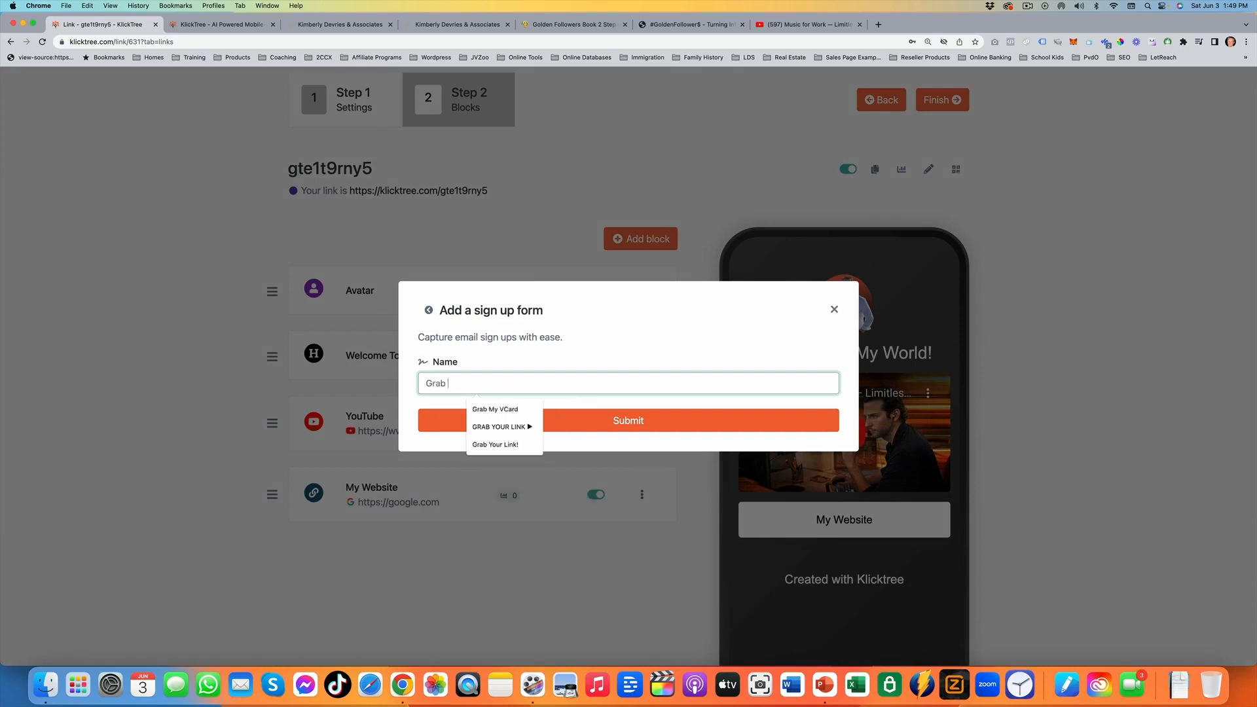
pyautogui.write('My Bonus')
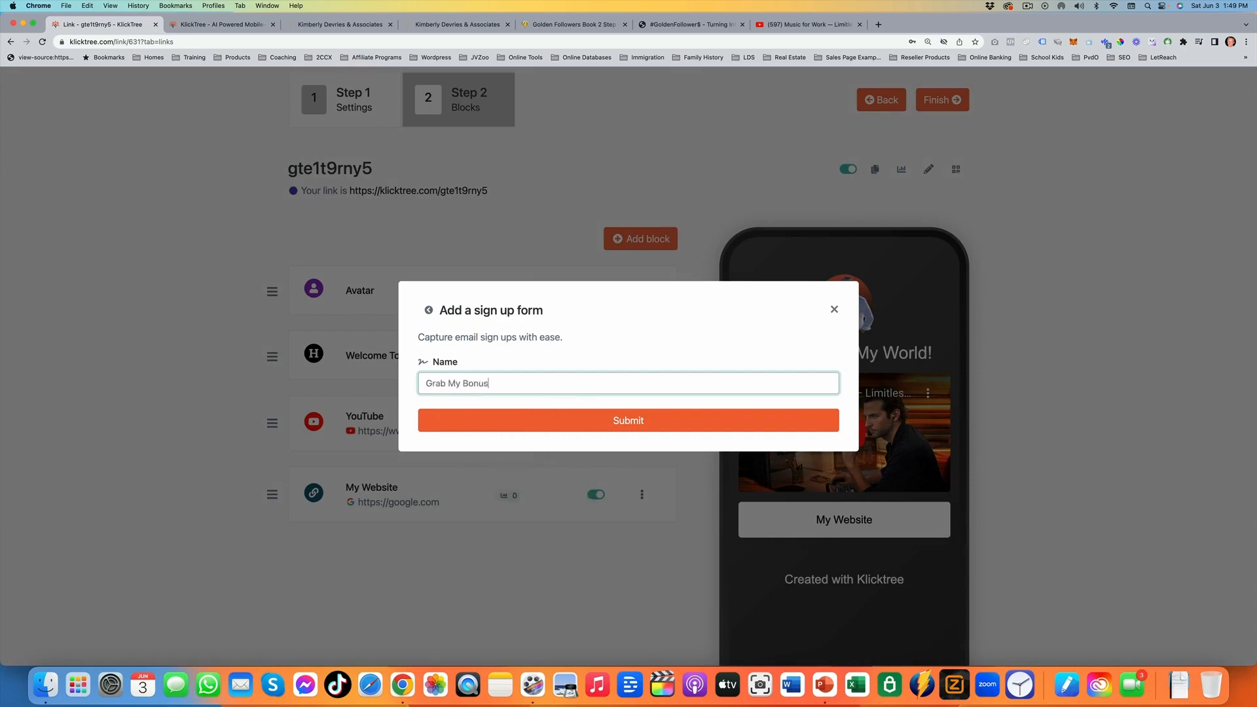
pyautogui.click(658, 414)
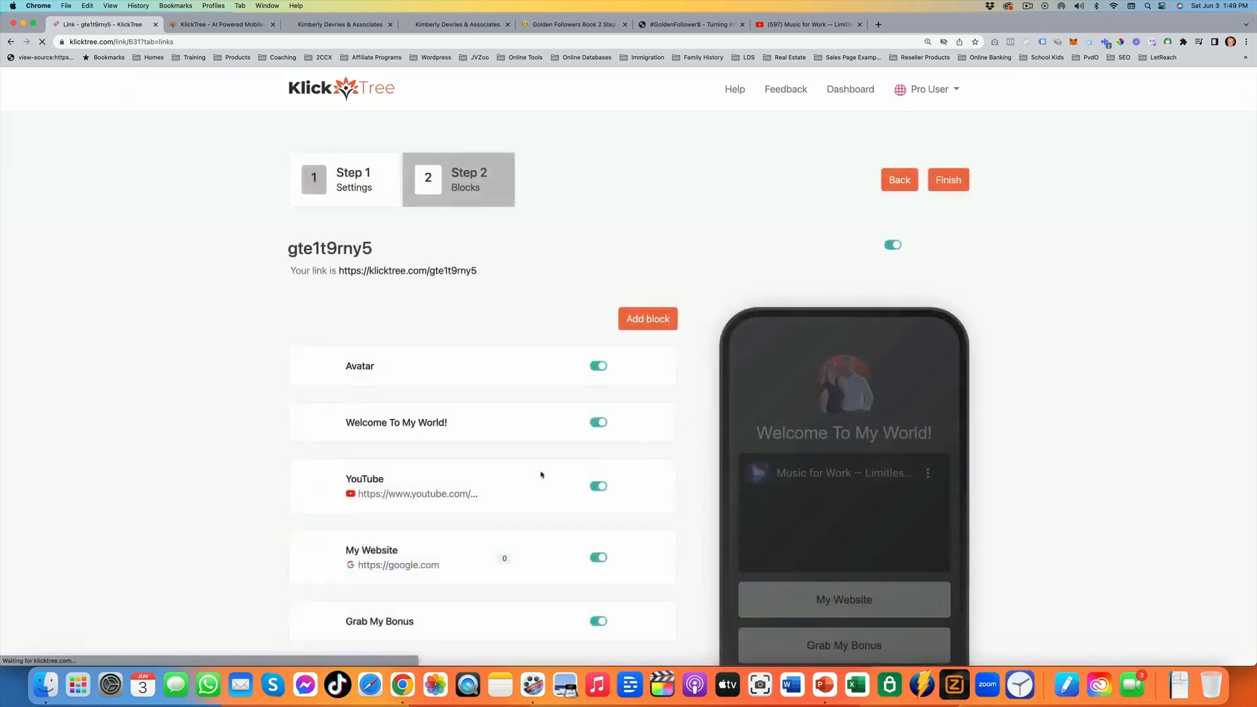
# Open the Grab My Bonus form settings, set the button text to "Sign Up" and enter the thank-you URL
pyautogui.click(533, 483)
pyautogui.scroll(-2, 504, 443)
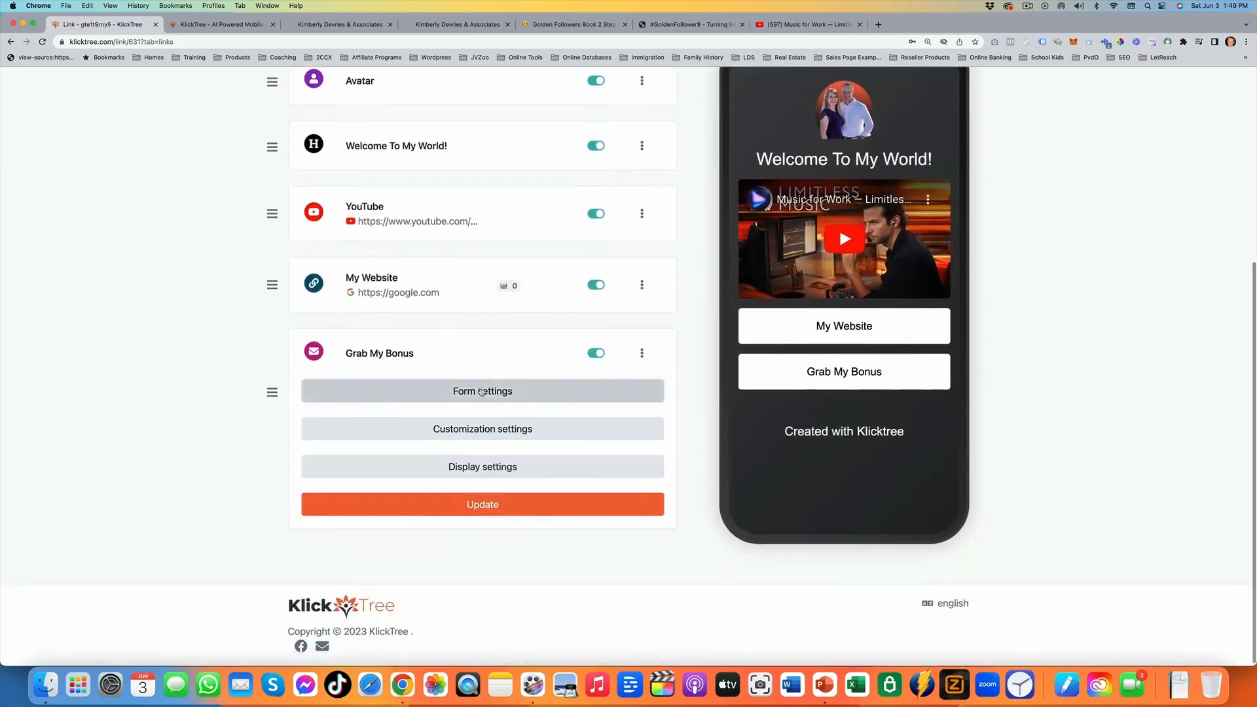
pyautogui.click(482, 391)
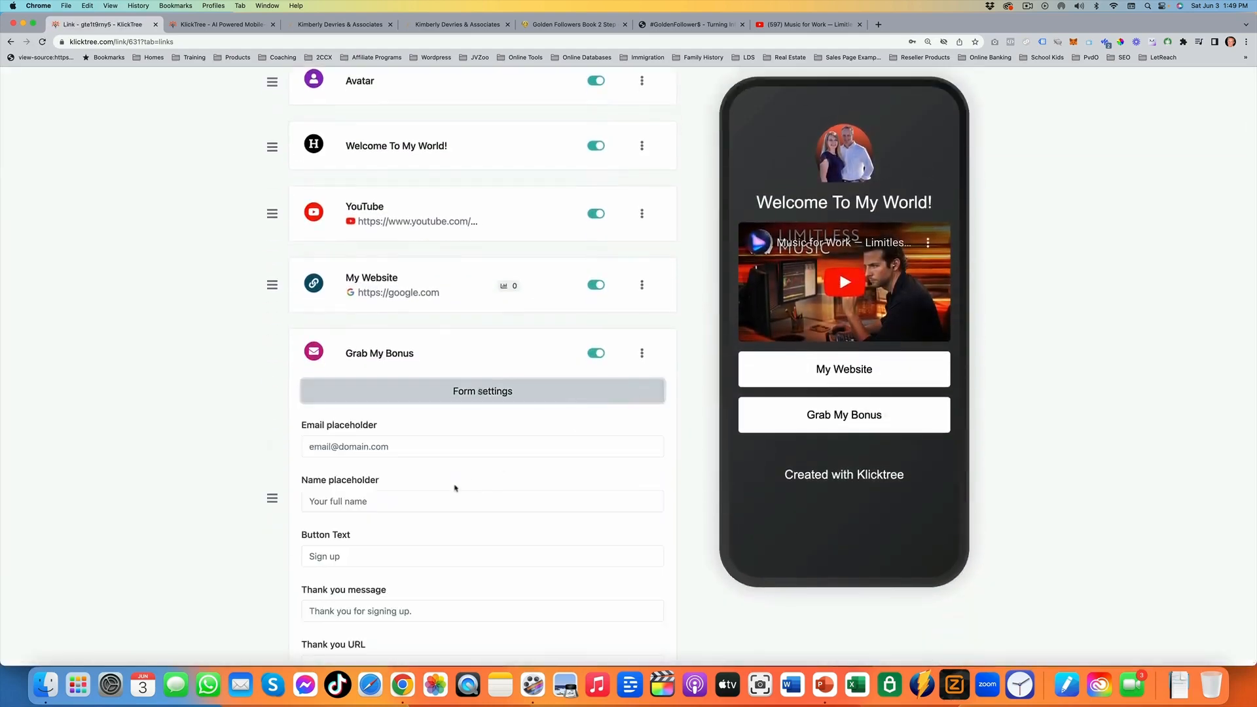
pyautogui.scroll(-5, 459, 484)
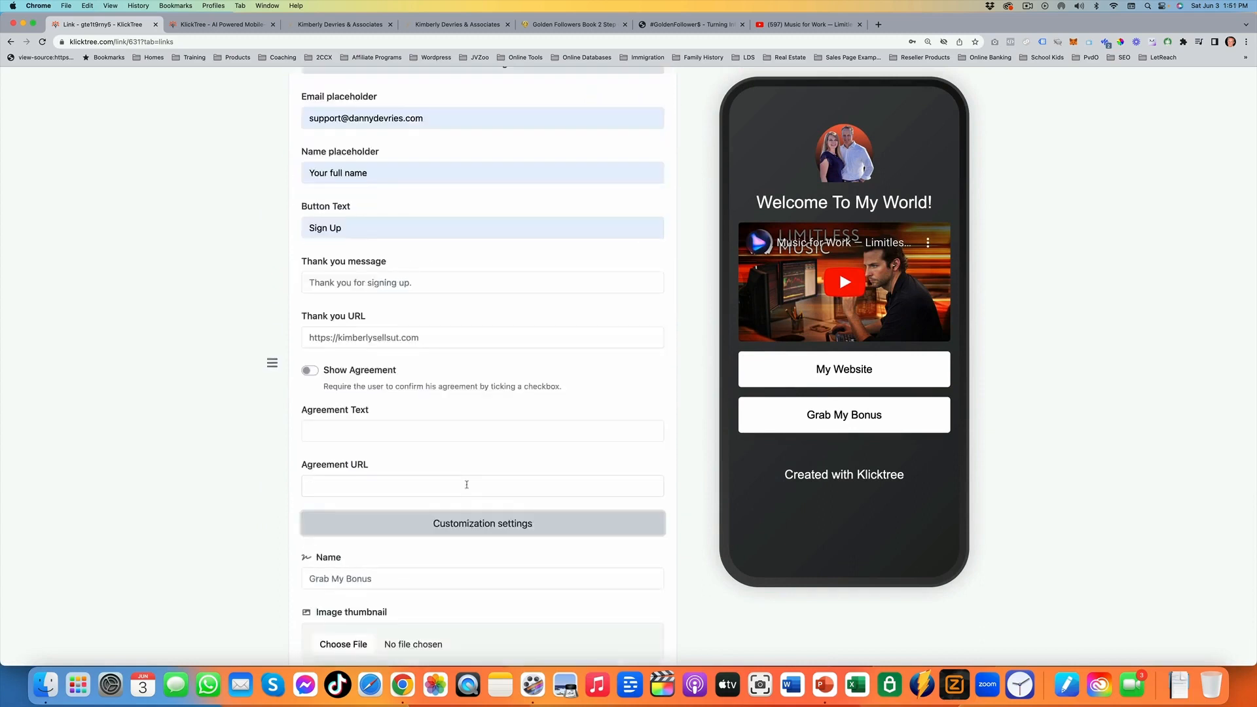
pyautogui.scroll(-5, 467, 485)
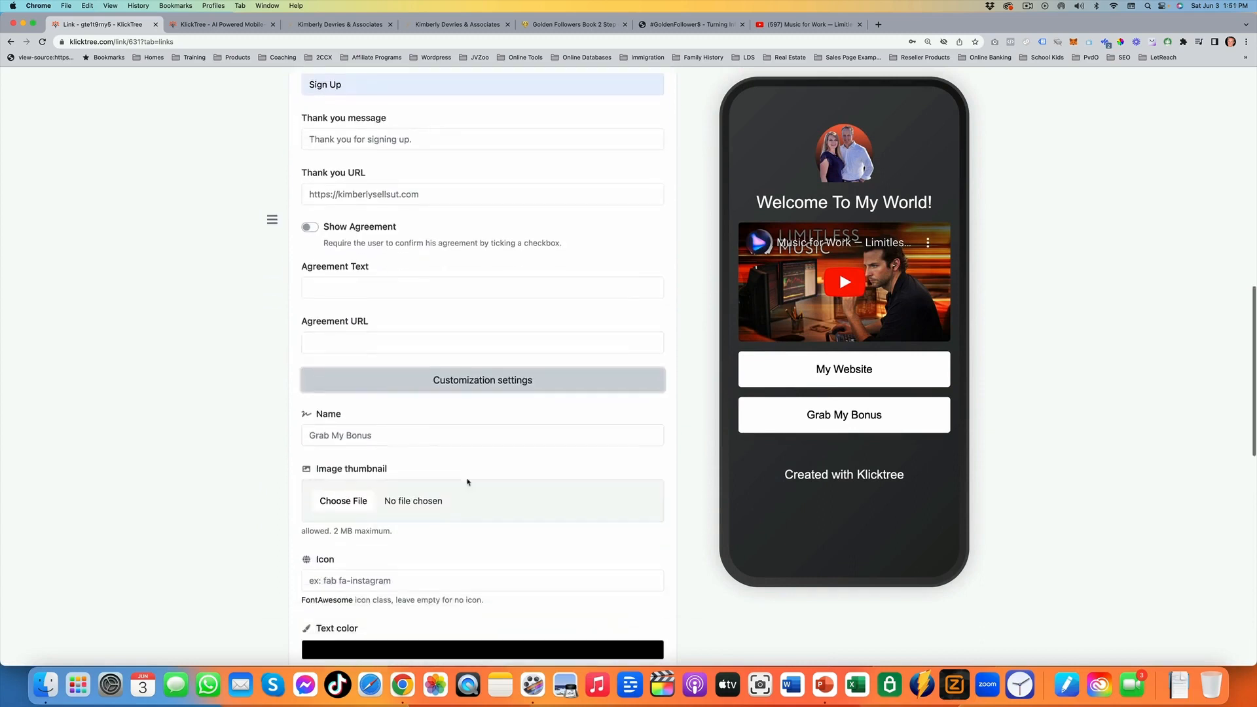
# Set the Grab My Bonus block's icon to fab fa-accusoft in its customization settings
pyautogui.scroll(-2, 467, 477)
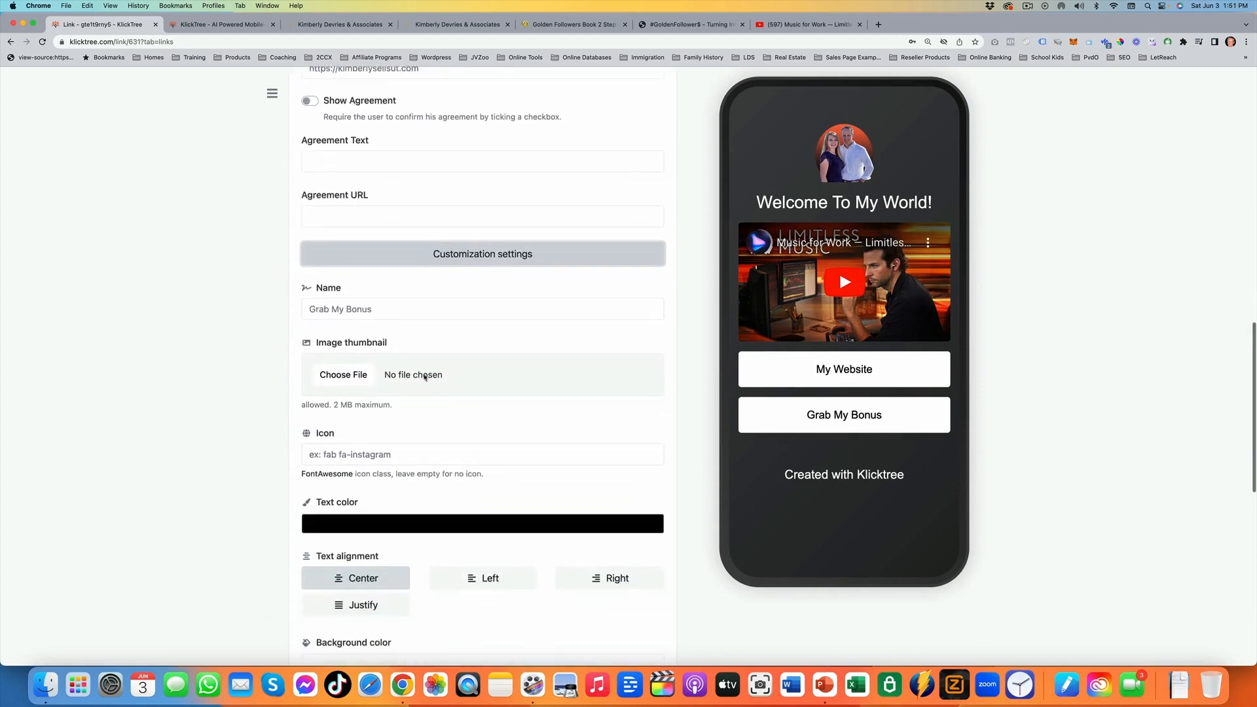
pyautogui.click(336, 455)
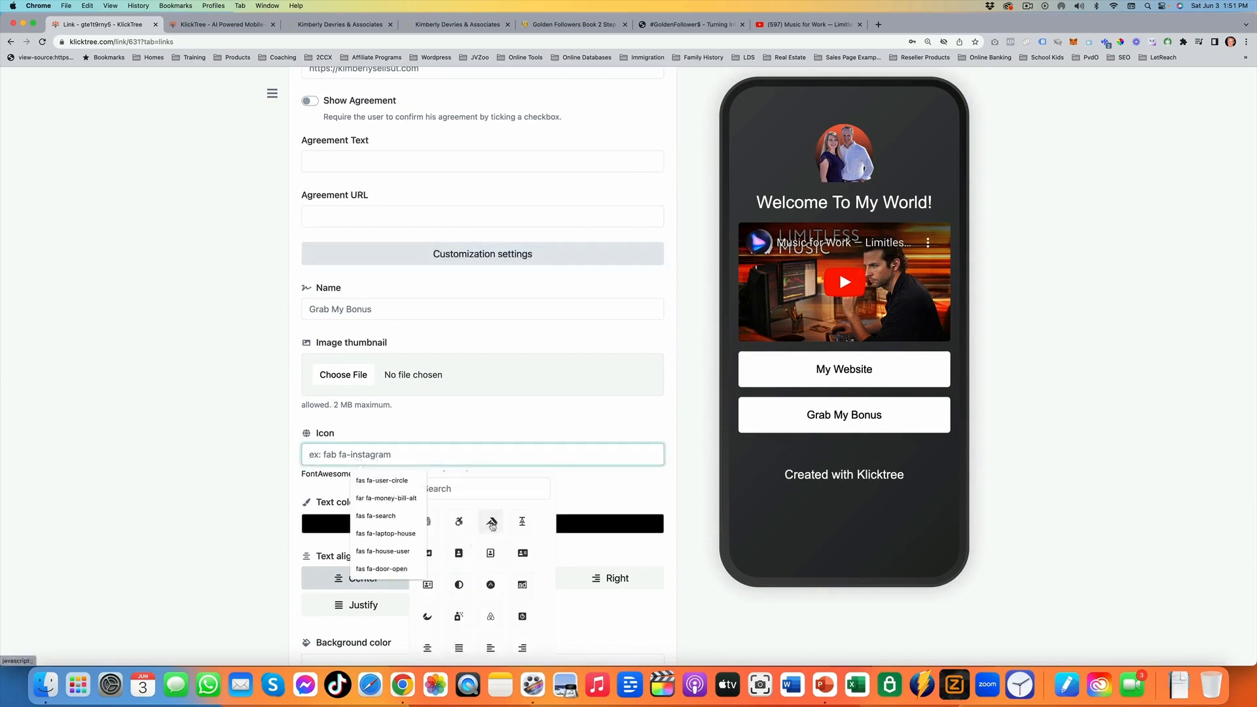
pyautogui.click(491, 523)
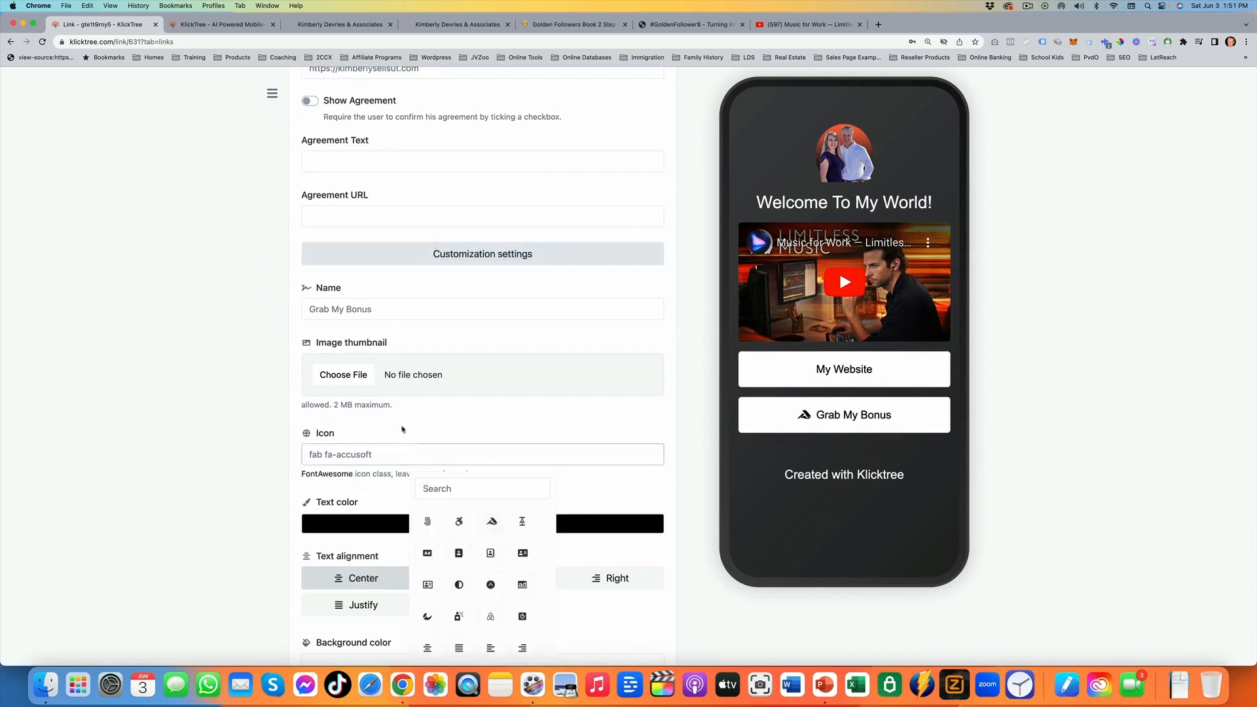
pyautogui.click(440, 454)
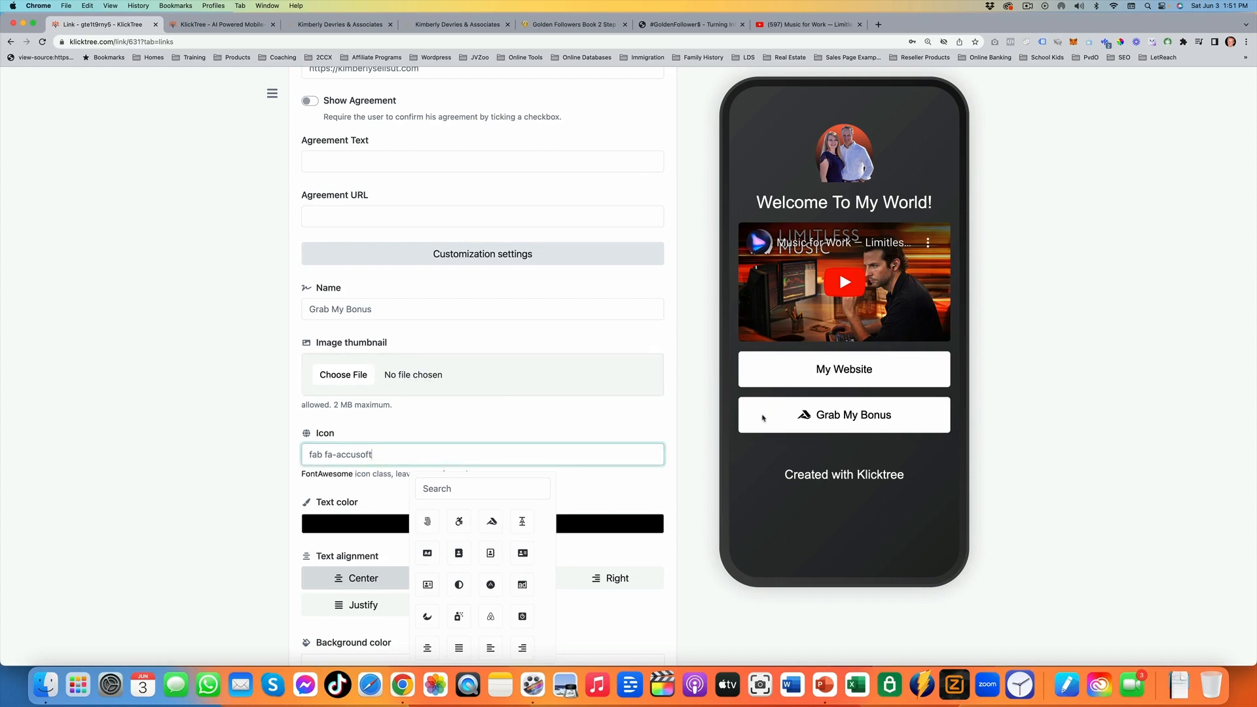
pyautogui.scroll(-3, 426, 360)
pyautogui.click(592, 407)
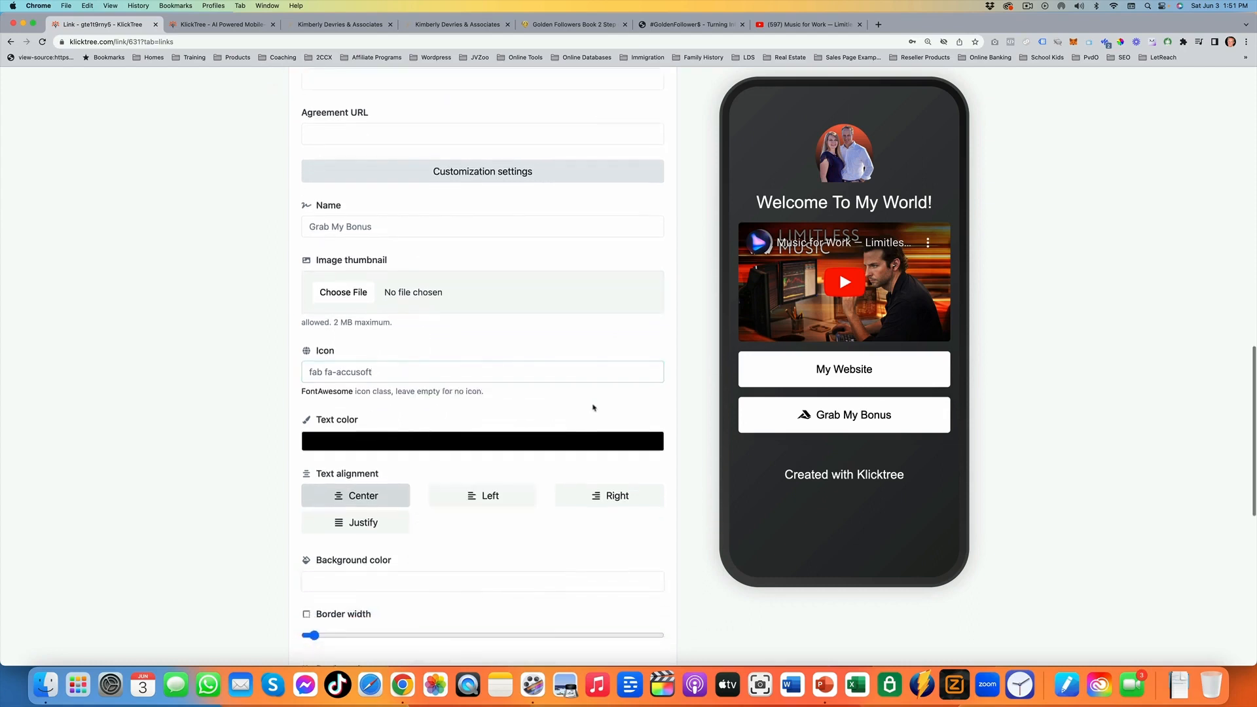
# Set the Grab My Bonus block's text color to white (#FFFFFF) and its background color to dark gray
pyautogui.click(489, 433)
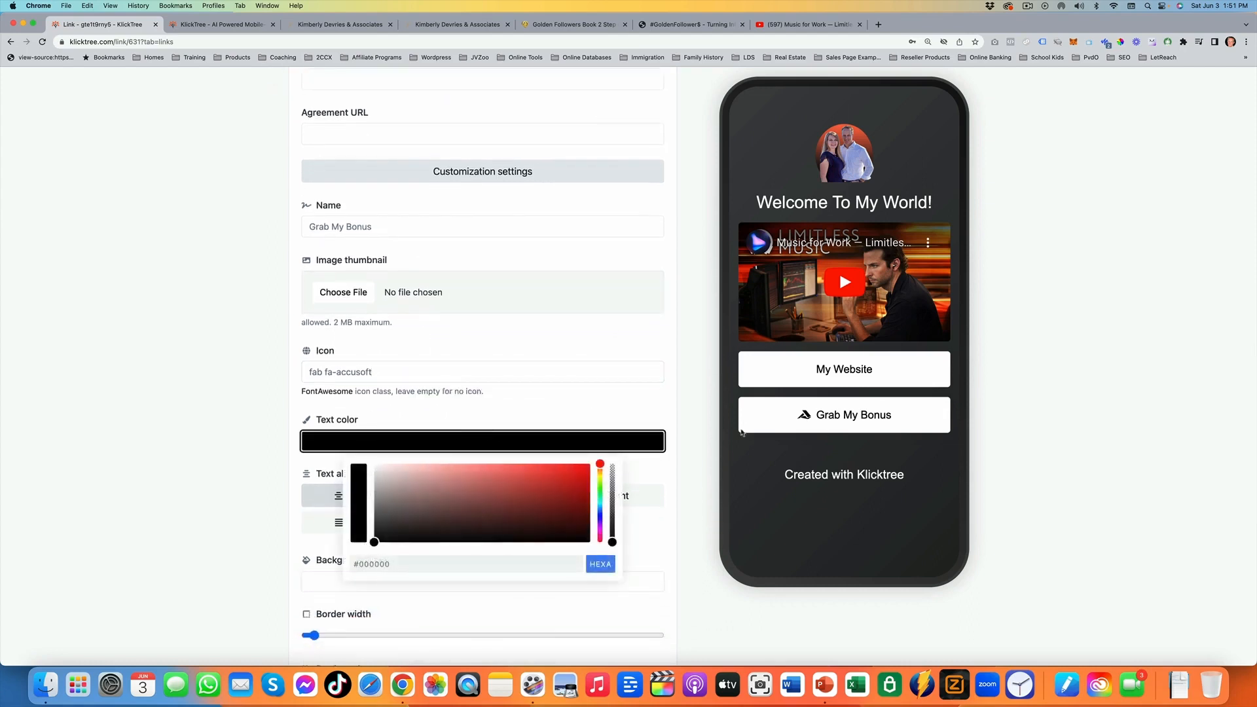
pyautogui.moveTo(460, 499); pyautogui.dragTo(371, 464)
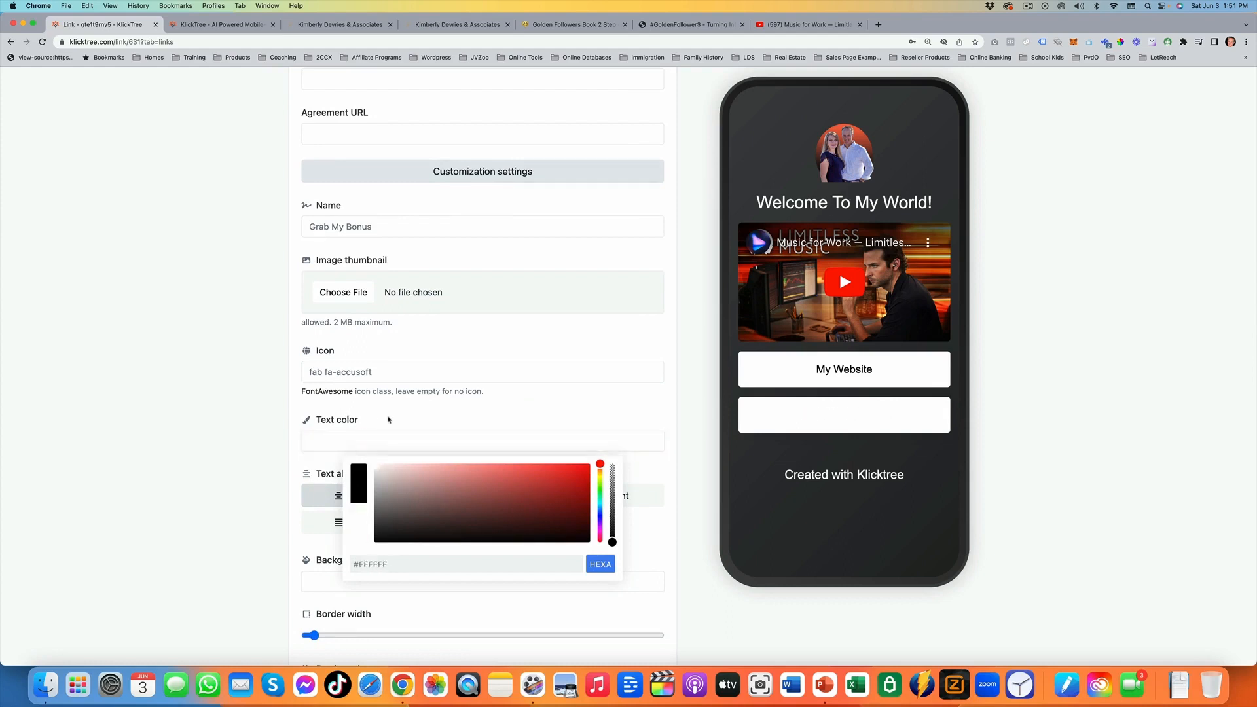
pyautogui.click(386, 421)
pyautogui.click(397, 579)
pyautogui.click(386, 628)
pyautogui.moveTo(383, 632); pyautogui.dragTo(374, 658)
pyautogui.scroll(-4, 653, 296)
pyautogui.click(556, 347)
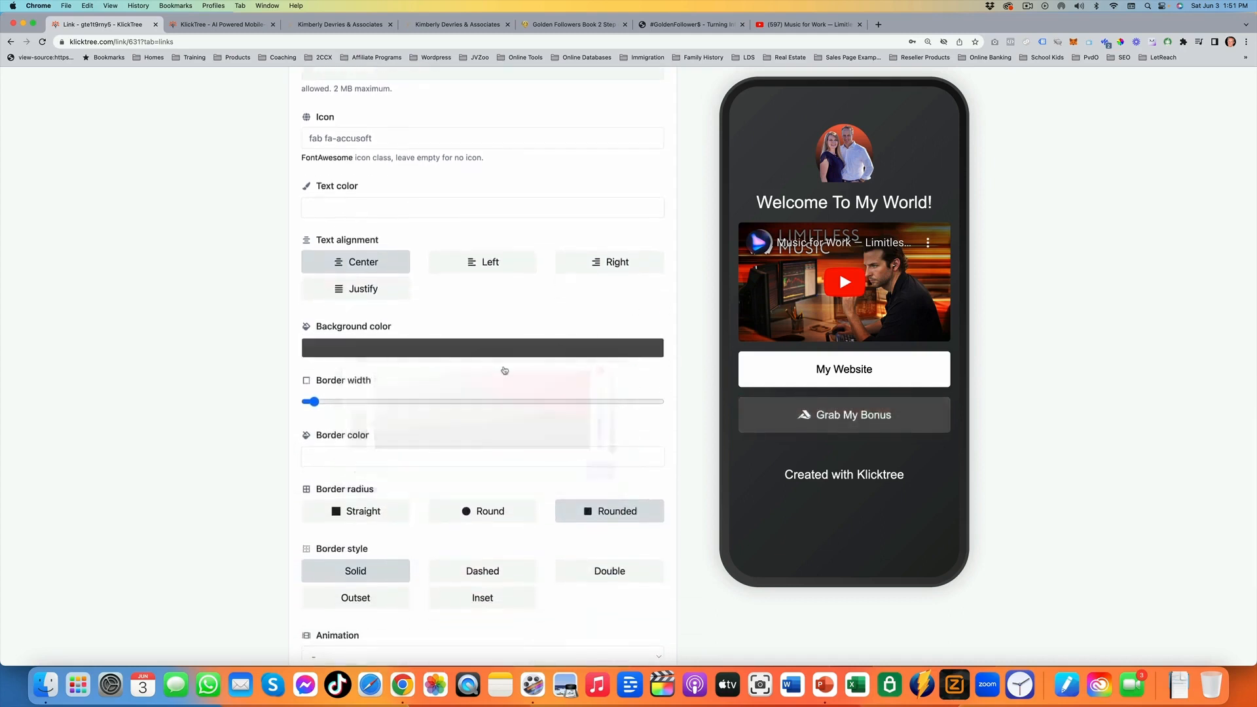
# Give the Grab My Bonus block a Round border radius, save the block and collapse its settings
pyautogui.scroll(-3, 455, 393)
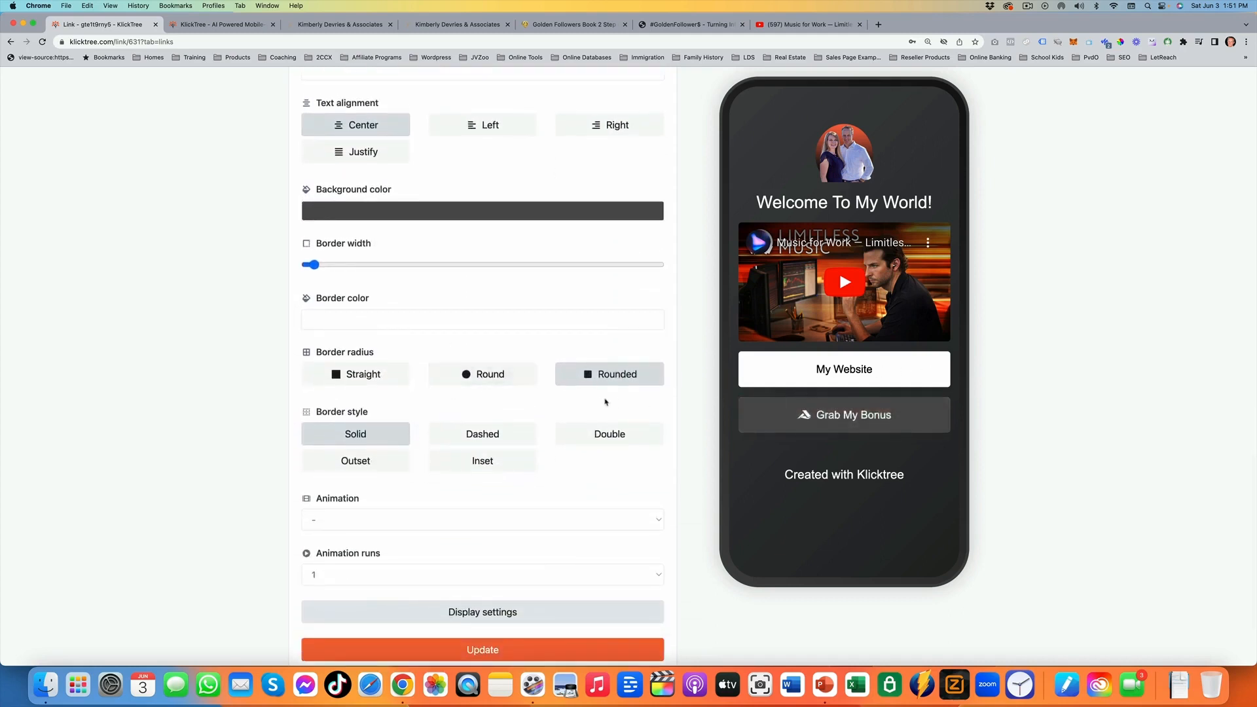
pyautogui.click(477, 379)
pyautogui.click(602, 383)
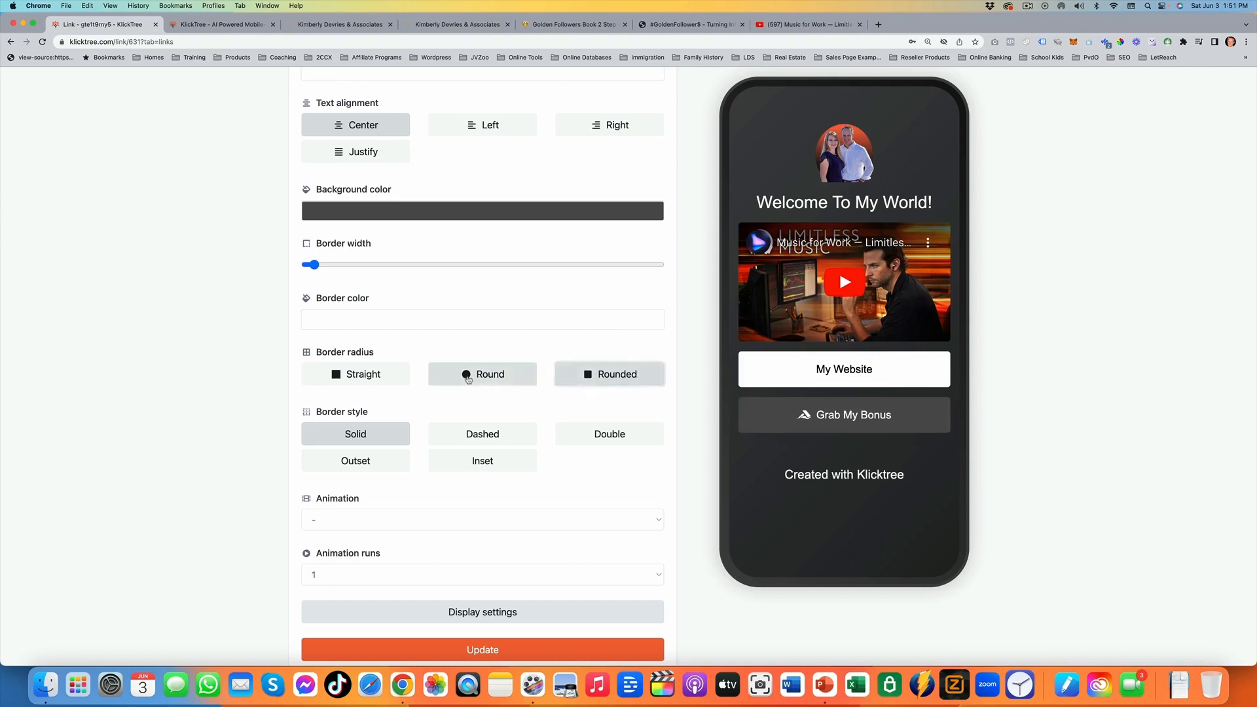
pyautogui.click(468, 379)
pyautogui.scroll(-3, 483, 435)
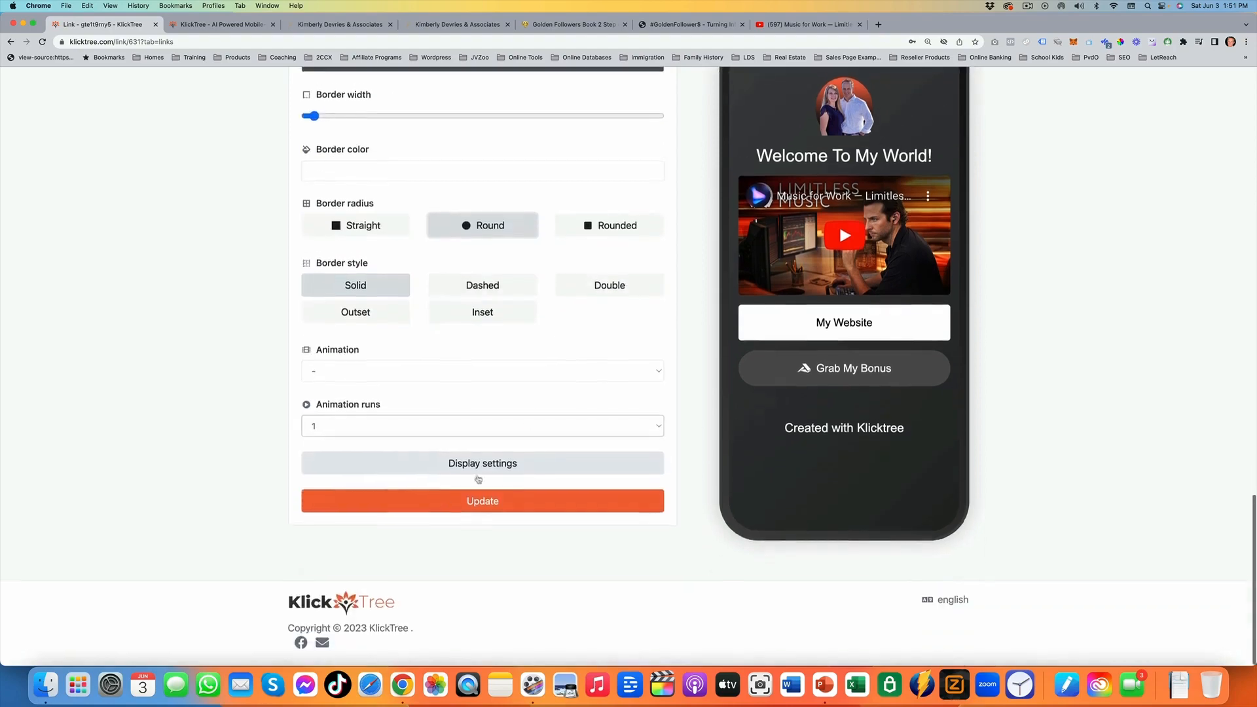
pyautogui.click(515, 504)
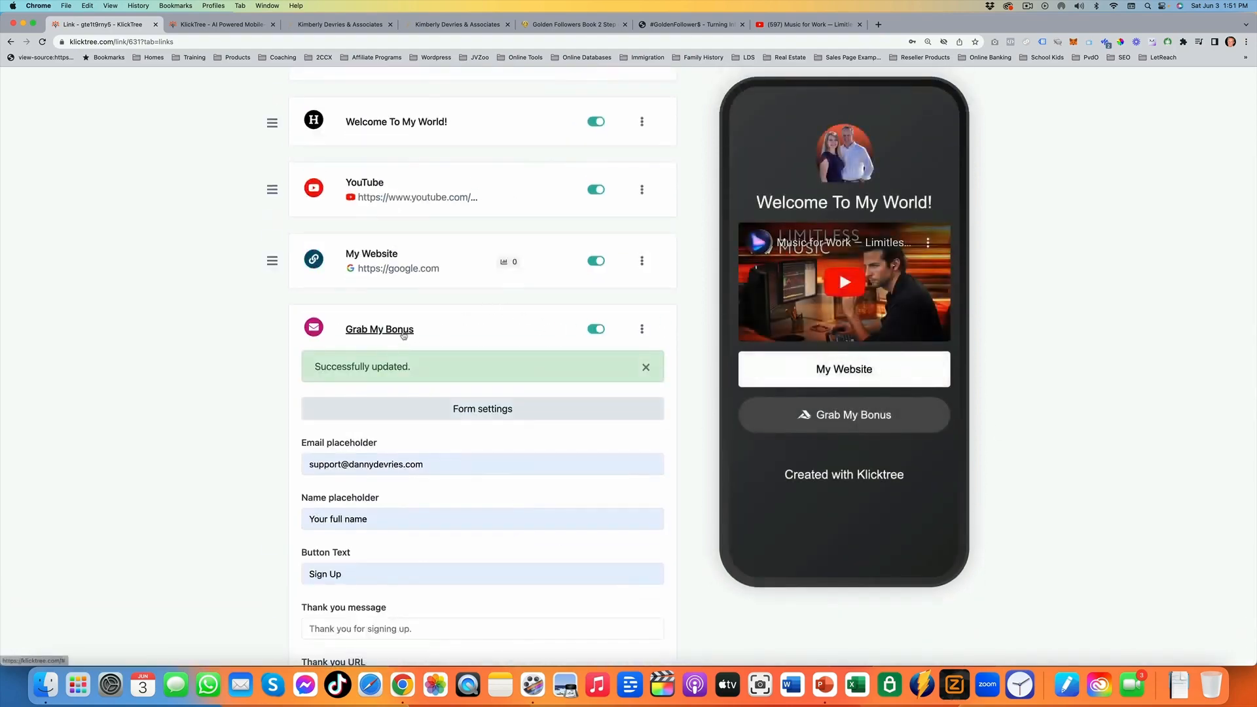
pyautogui.click(419, 330)
pyautogui.scroll(5, 593, 328)
# Add an image block with the Golden Followers exclusive training picture
pyautogui.click(641, 325)
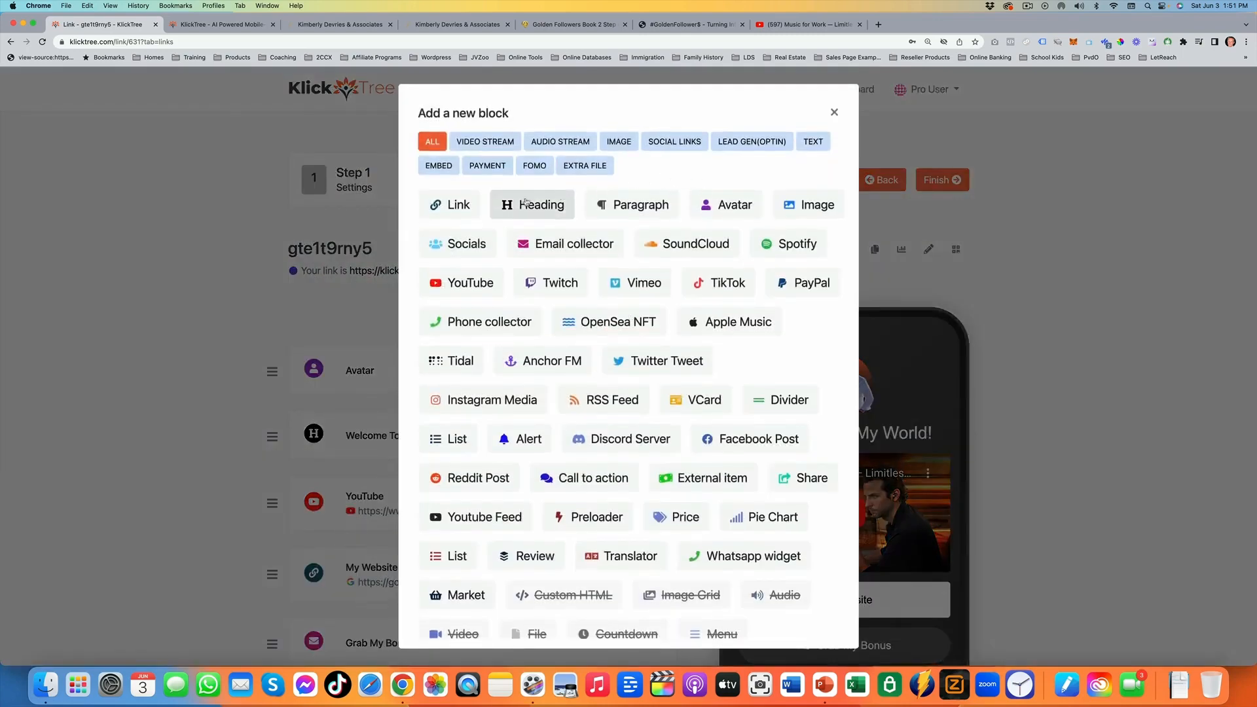
pyautogui.click(790, 209)
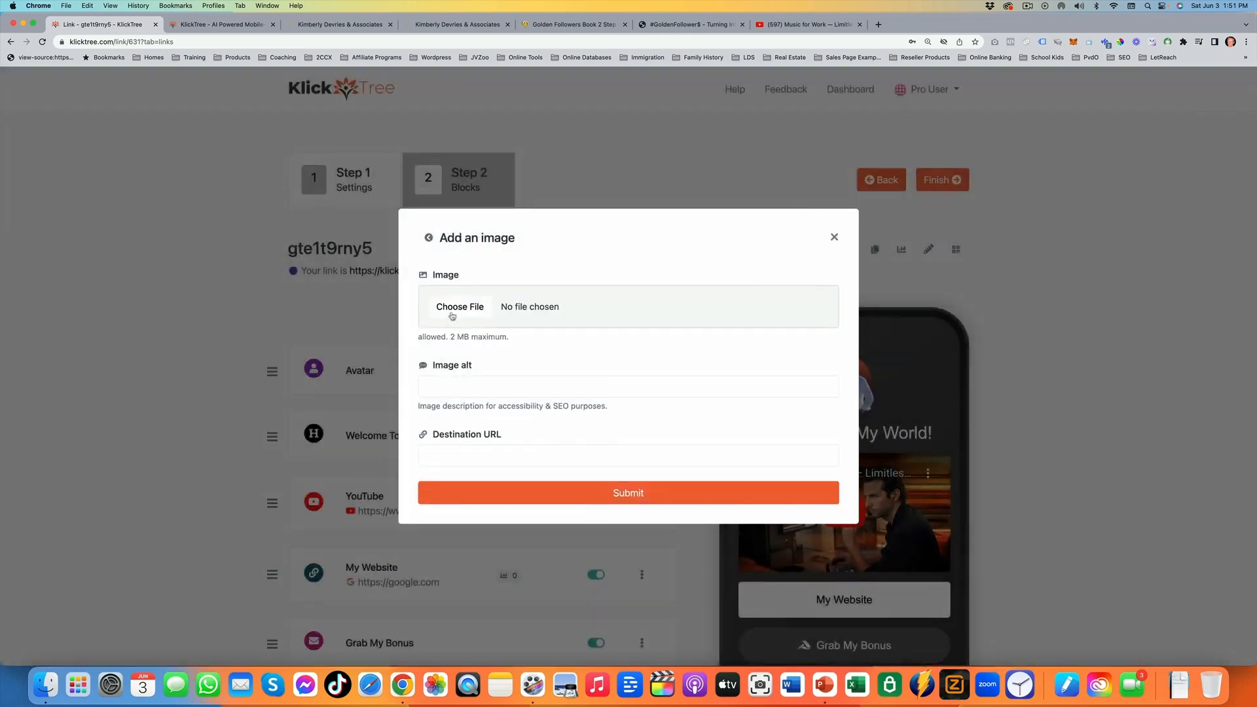
pyautogui.click(459, 308)
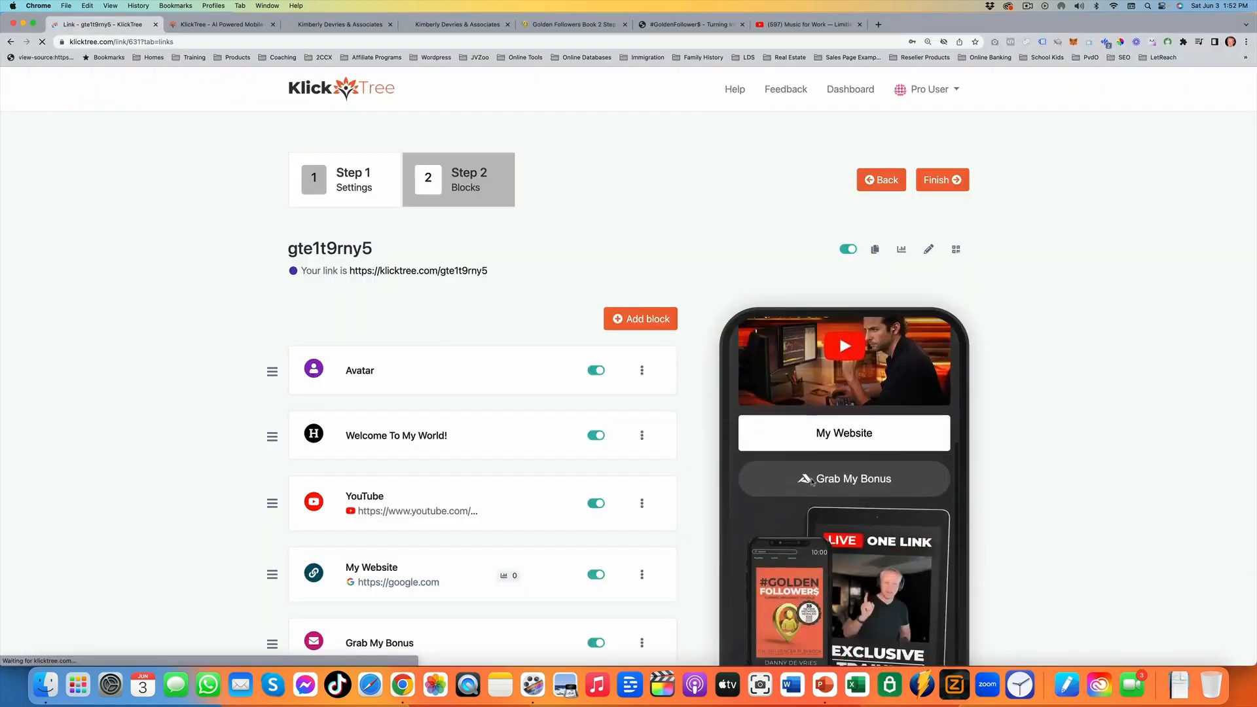
pyautogui.scroll(-3, 839, 159)
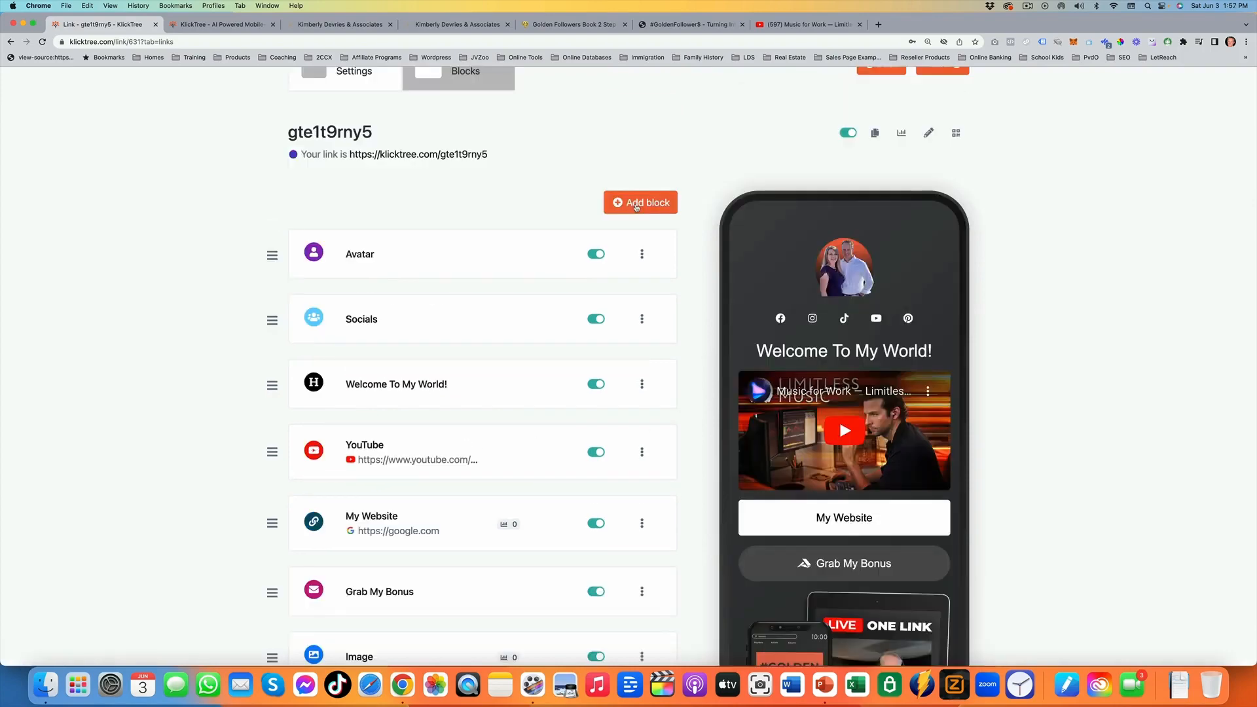
# Add a VCard block named with the contact's first name
pyautogui.click(636, 204)
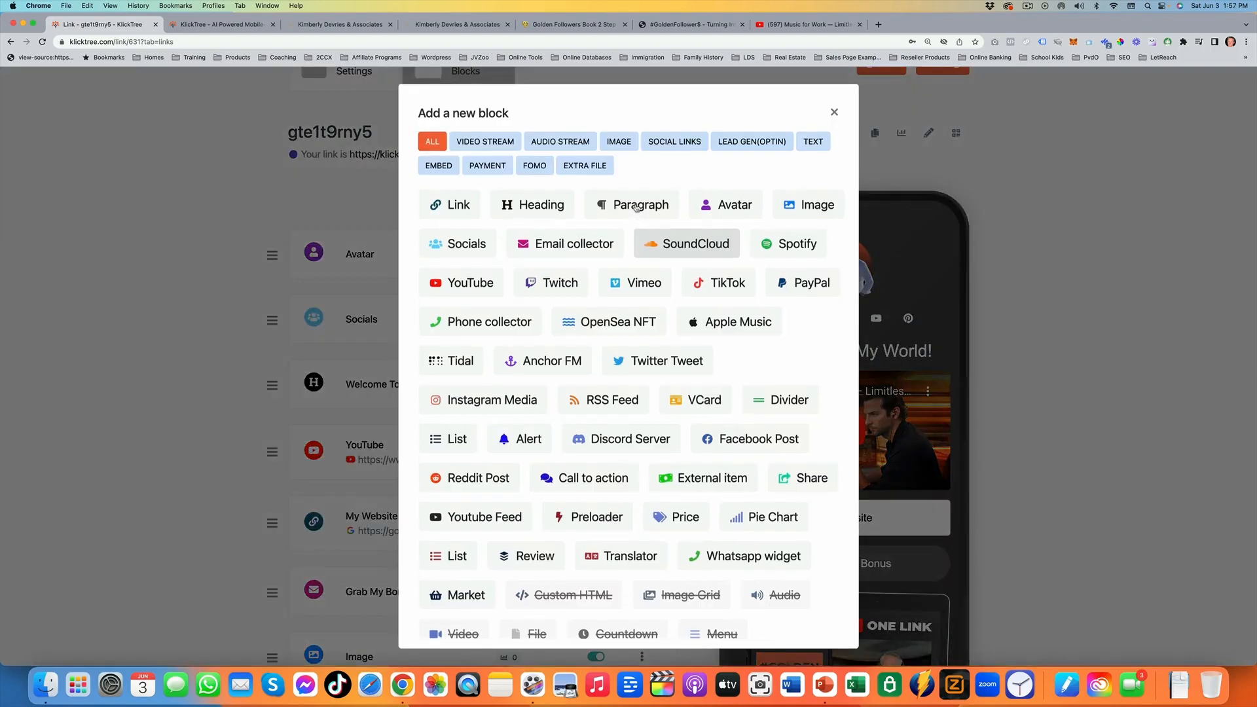
pyautogui.click(702, 400)
pyautogui.click(527, 385)
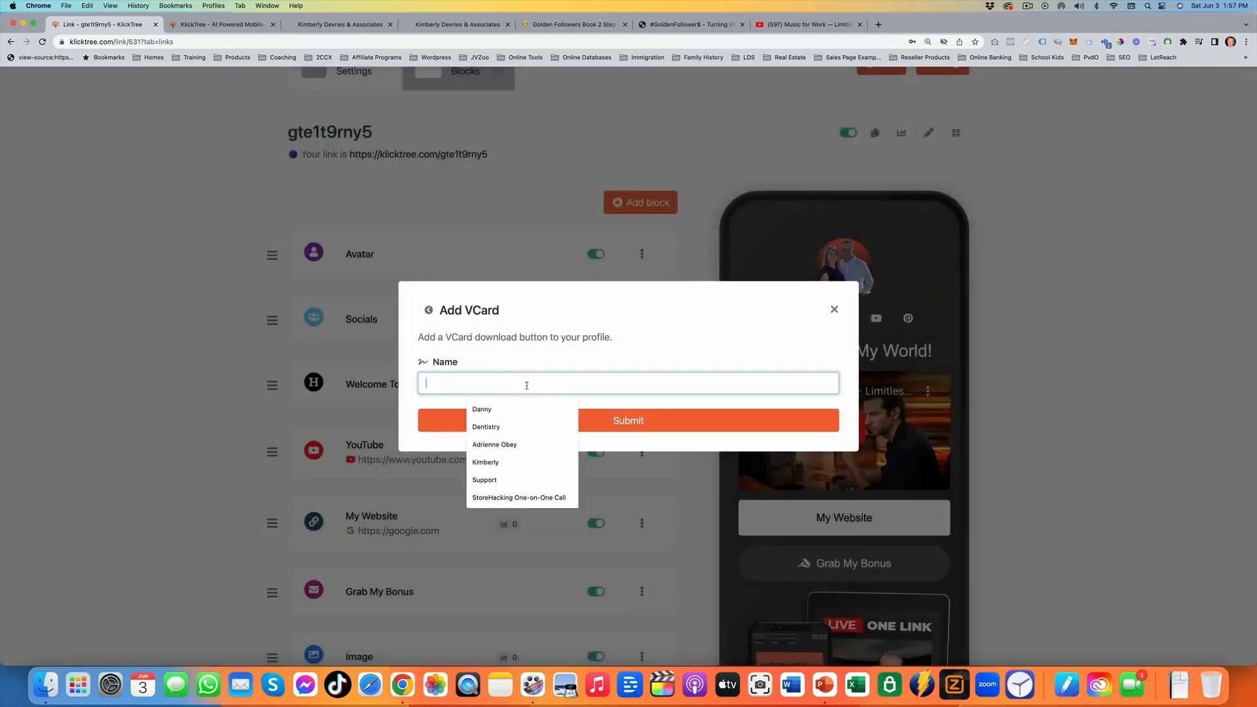
pyautogui.click(514, 463)
pyautogui.click(675, 428)
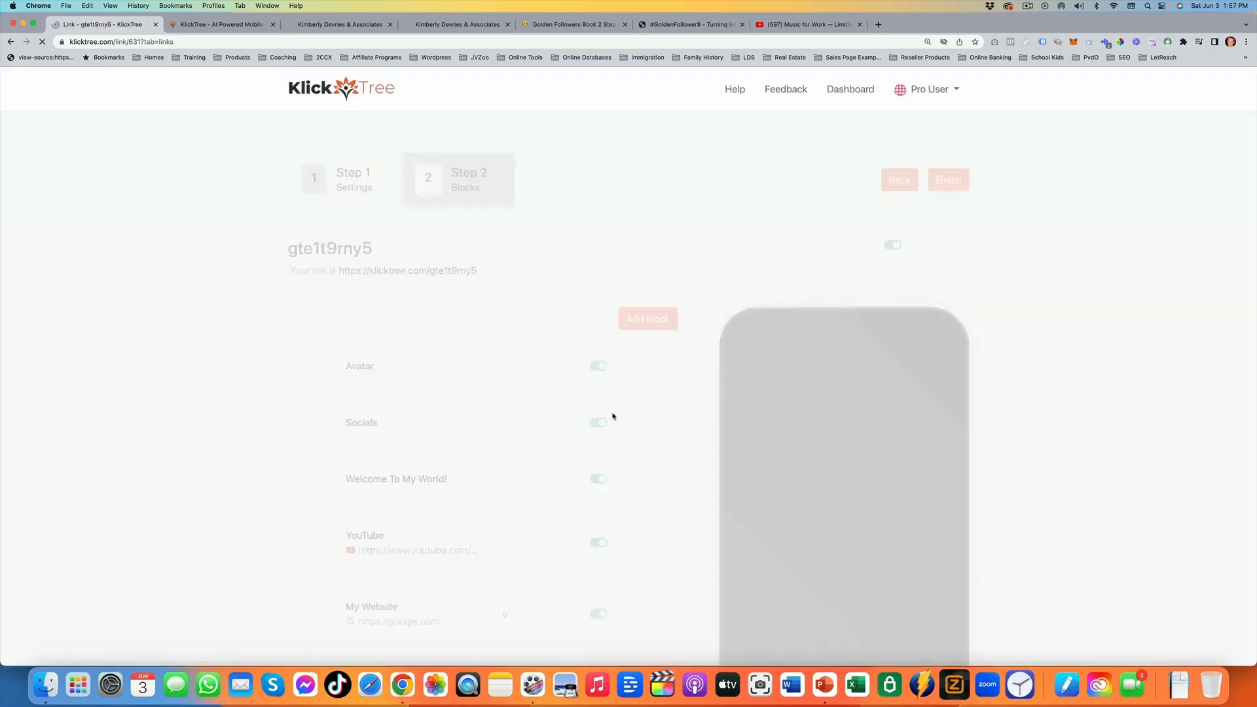
# Open the new VCard block's Vcard settings and choose IMG_4223.jpg as its avatar
pyautogui.scroll(-5, 485, 398)
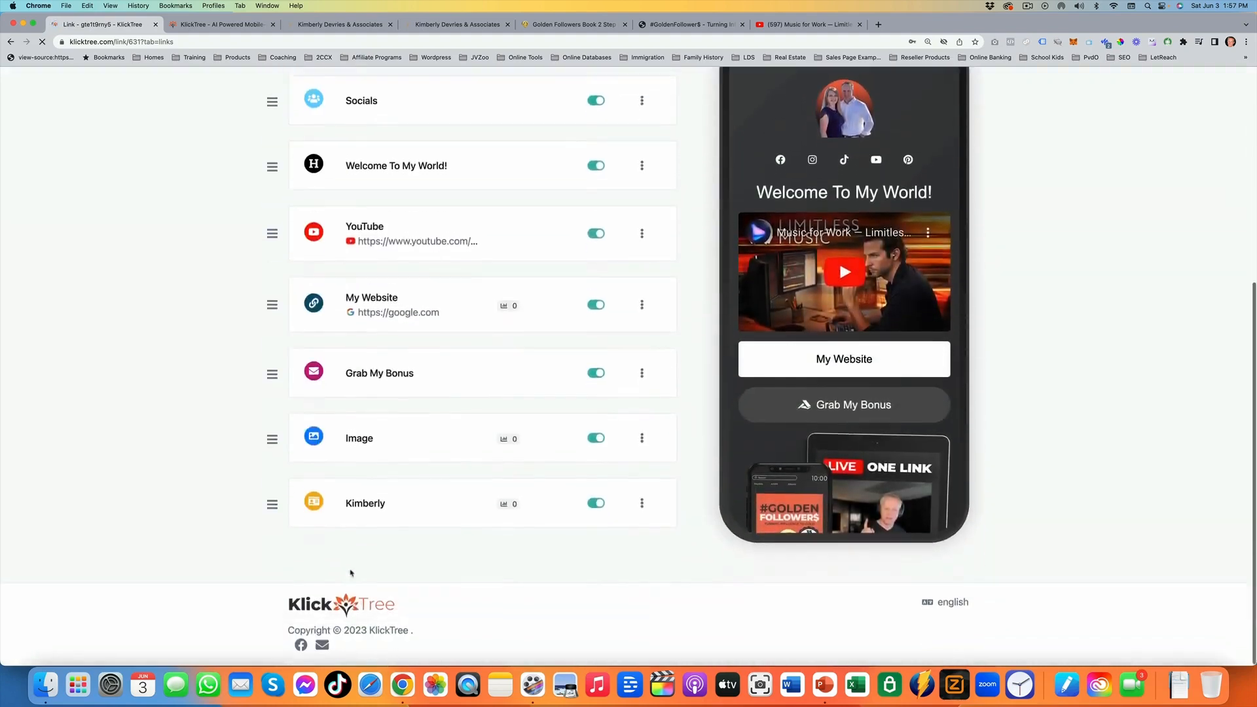
pyautogui.click(387, 504)
pyautogui.scroll(-3, 399, 498)
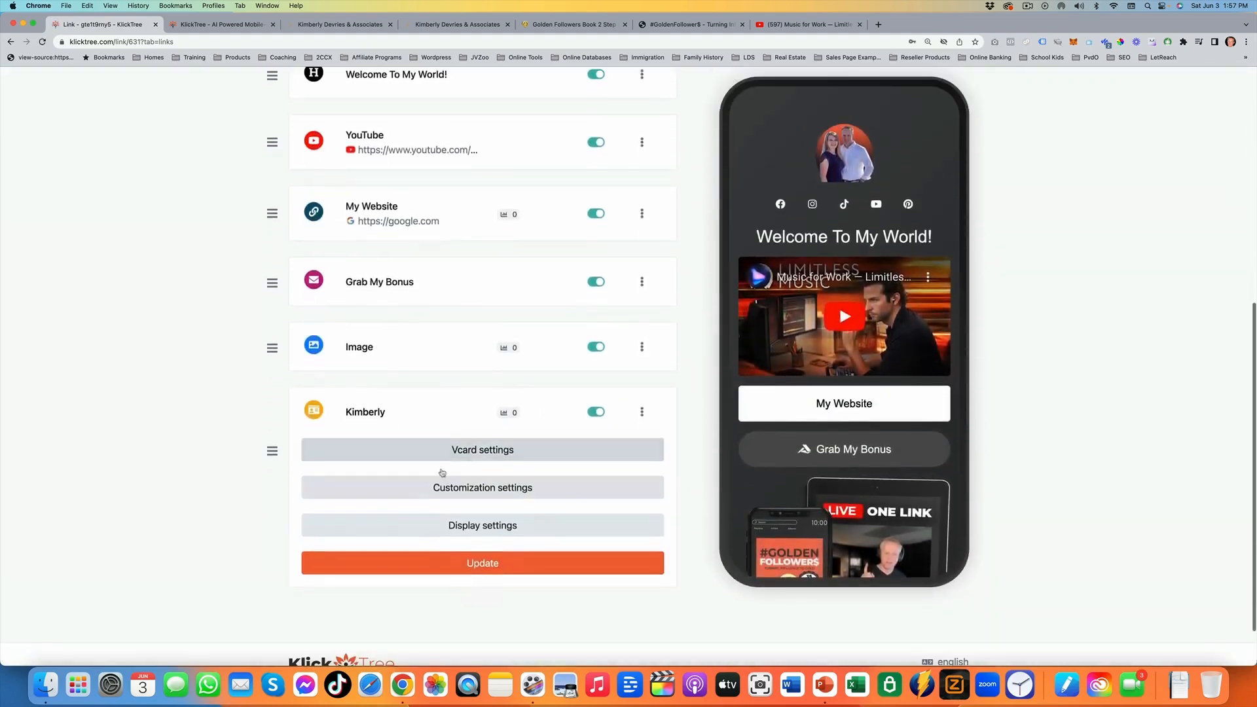
pyautogui.click(347, 450)
pyautogui.scroll(-3, 346, 508)
pyautogui.click(343, 398)
pyautogui.scroll(-1, 720, 350)
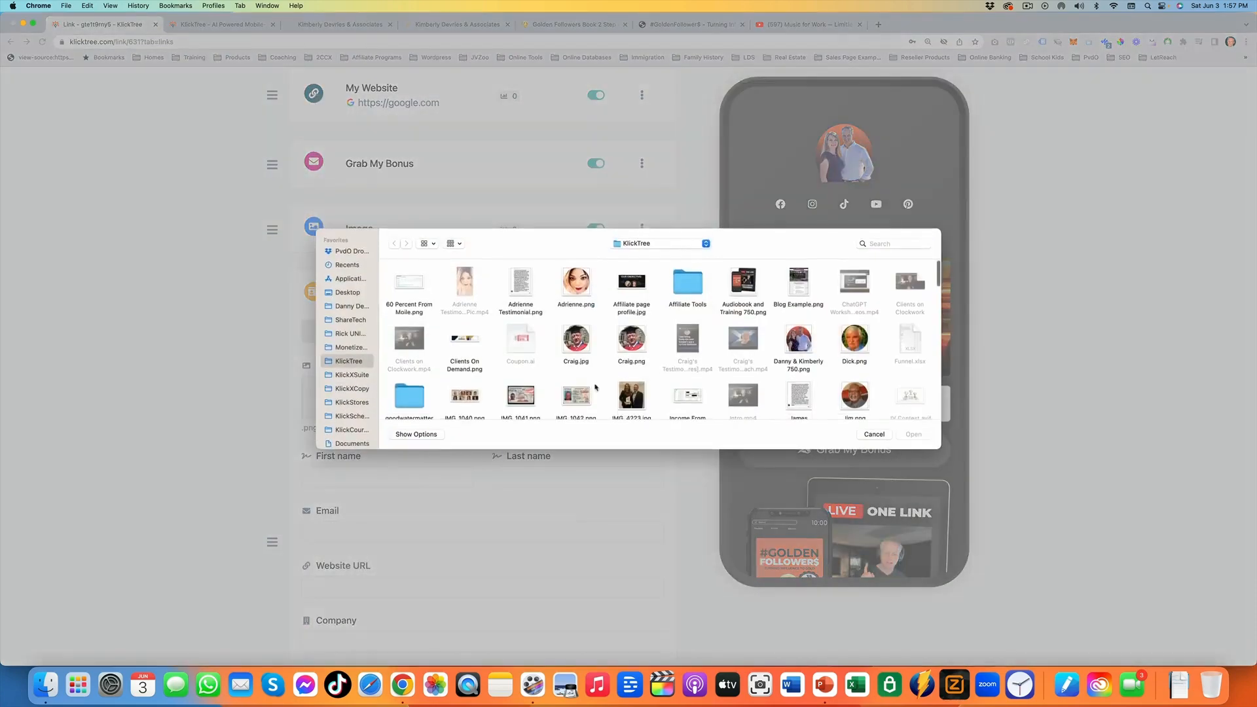
pyautogui.scroll(-2, 595, 387)
pyautogui.doubleClick(632, 359)
# Fill in the VCard's name, email, company and address from saved details, replace the first name, and update the block without saving the address in the browser
pyautogui.click(358, 477)
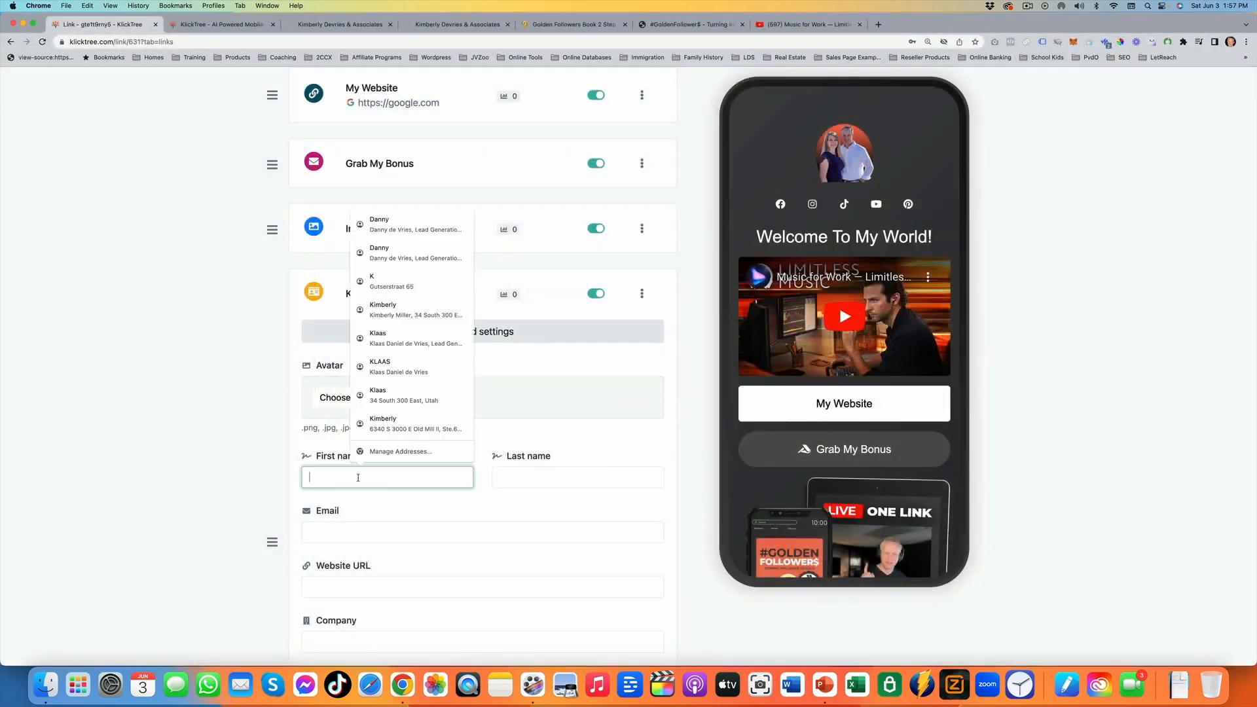
pyautogui.click(407, 229)
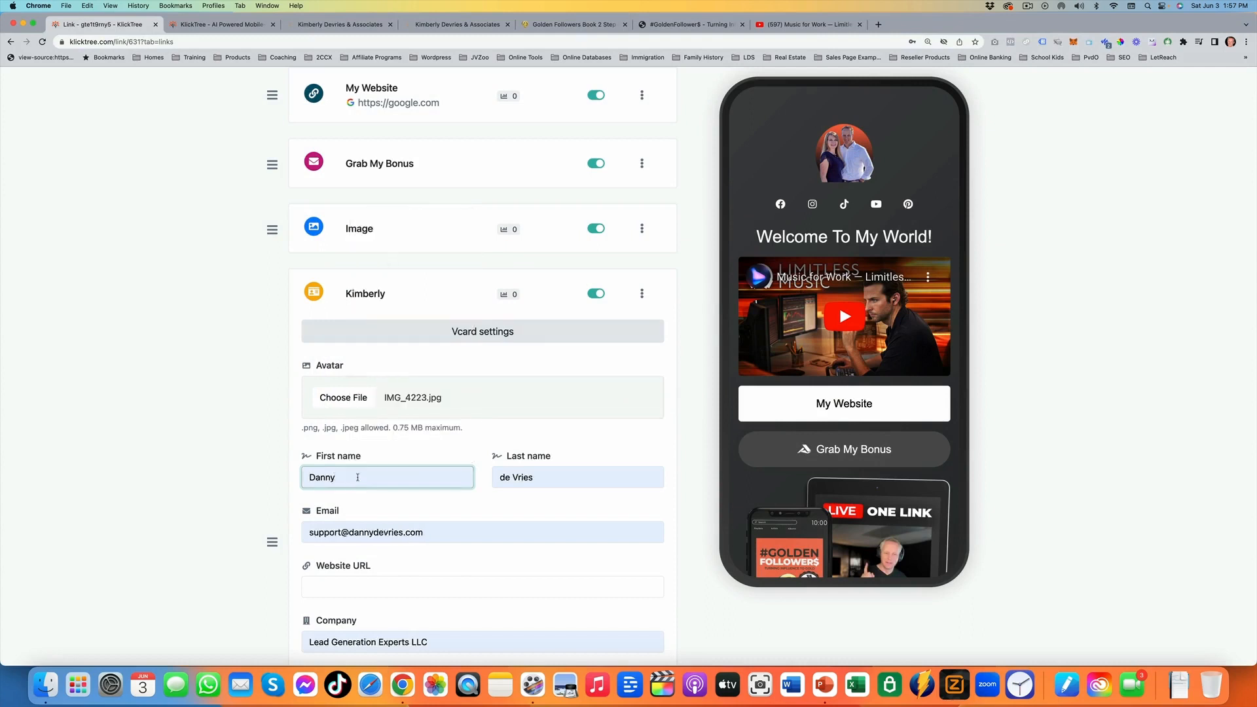
pyautogui.doubleClick(358, 478)
pyautogui.write('Kimberly')
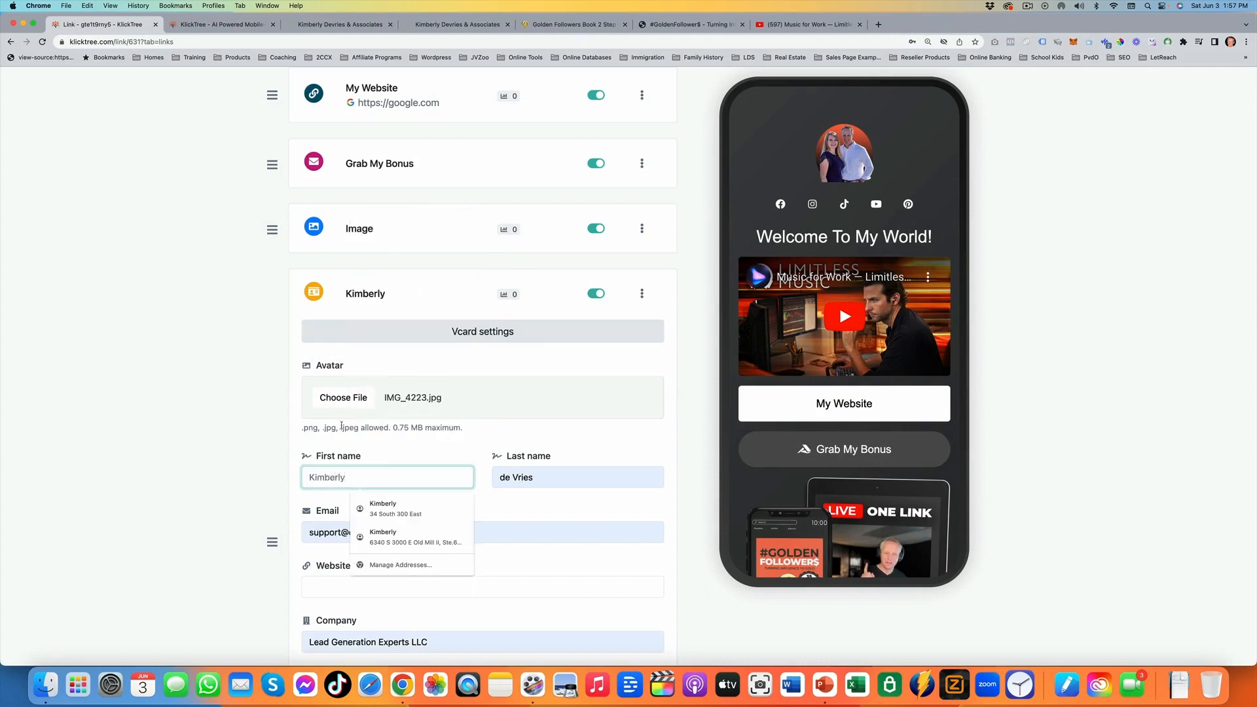
pyautogui.scroll(-15, 341, 426)
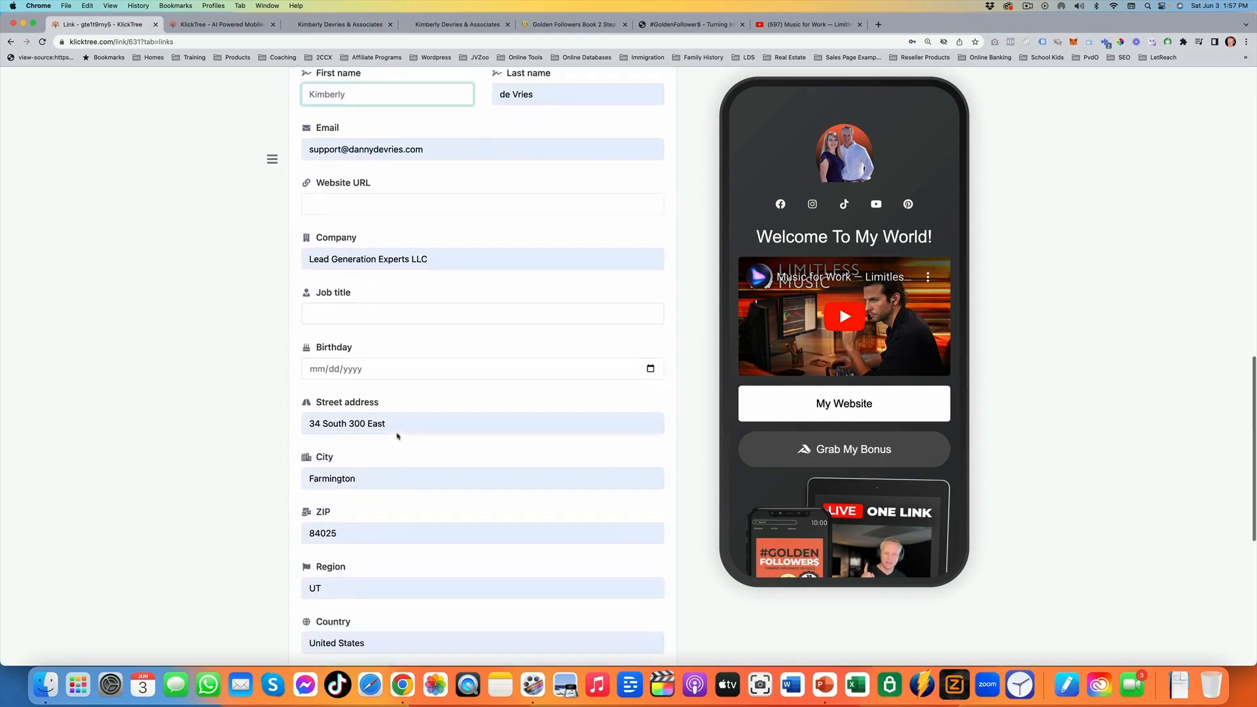
pyautogui.scroll(-2, 531, 481)
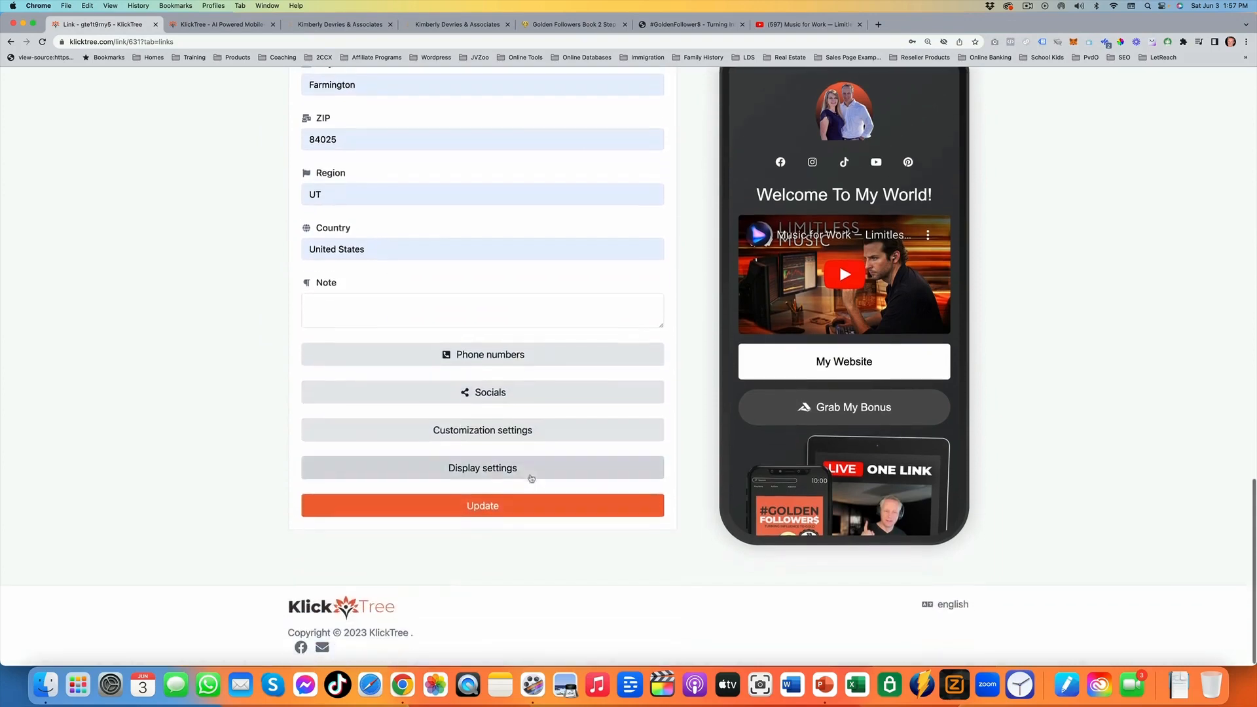
pyautogui.click(567, 497)
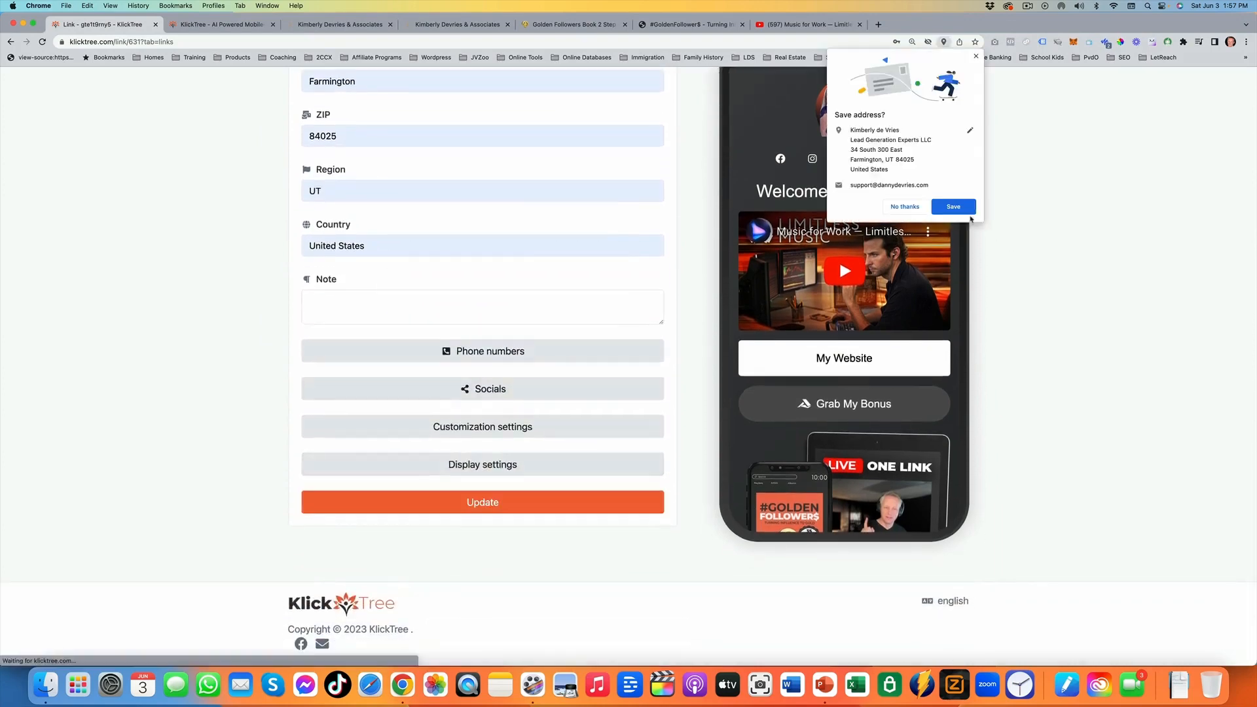
pyautogui.click(904, 206)
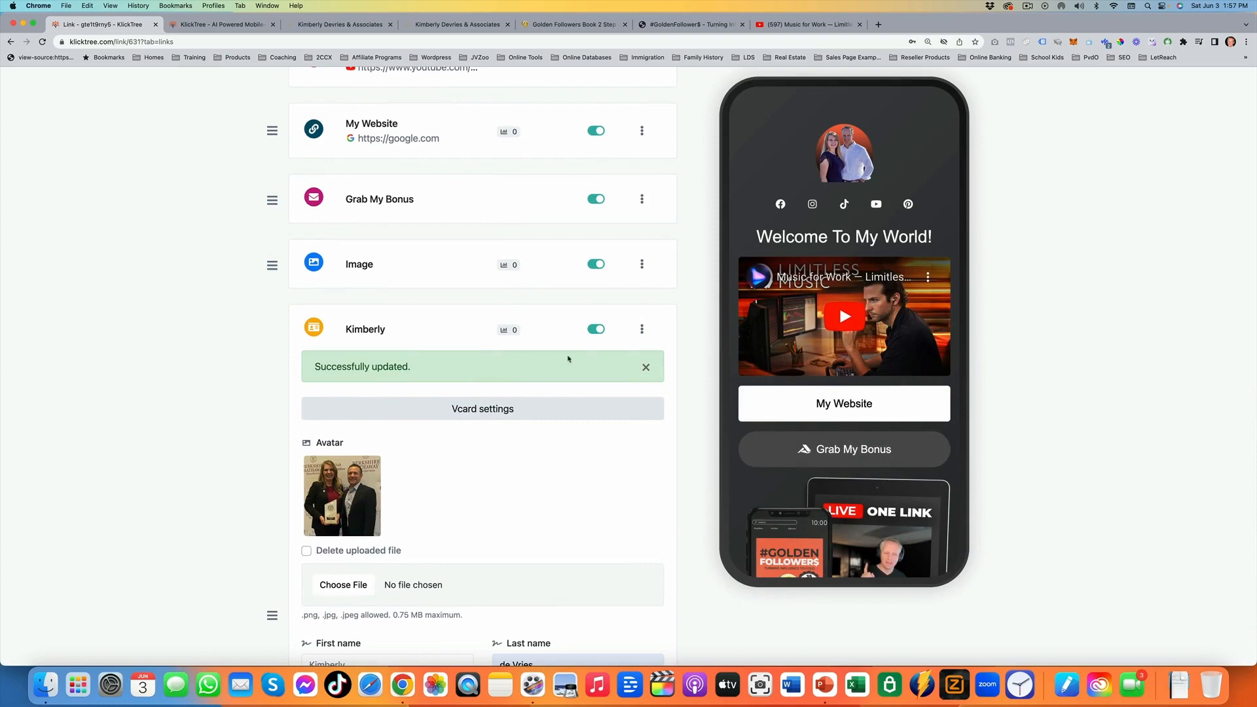
# Rename the VCard block "Grab My VCard" in its customization settings and update it
pyautogui.scroll(-8, 839, 304)
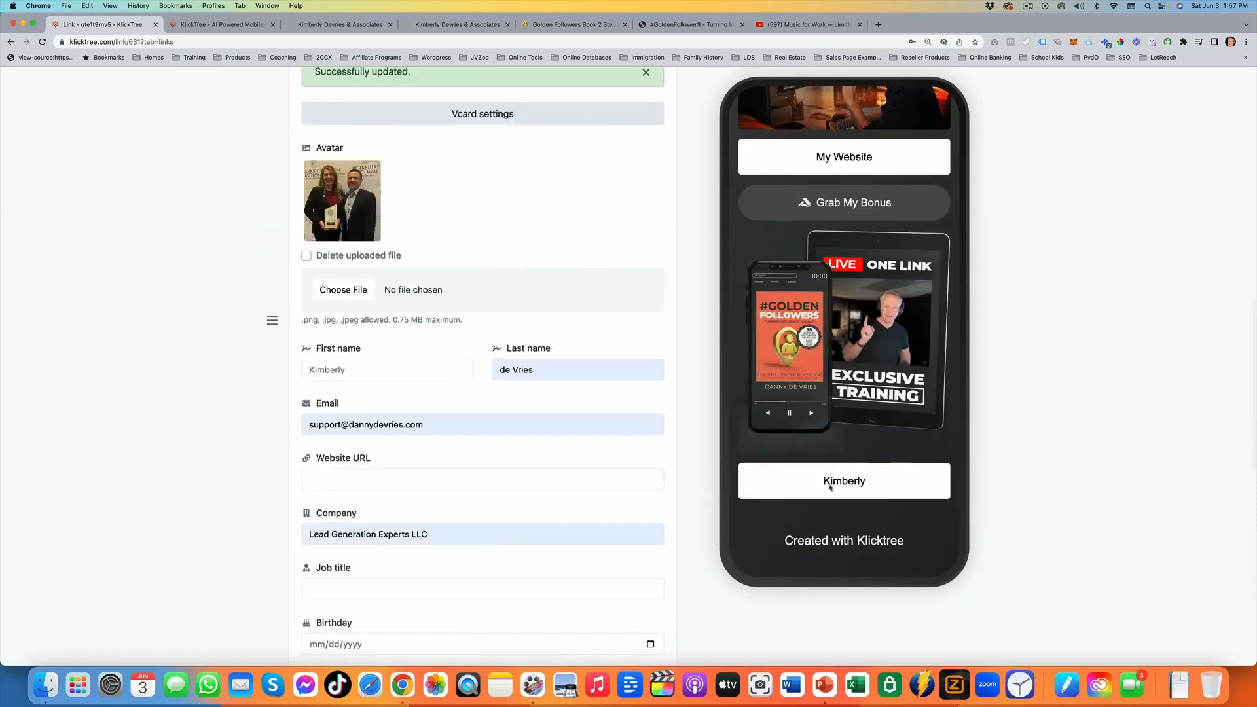
pyautogui.scroll(-10, 468, 458)
pyautogui.click(467, 557)
pyautogui.moveTo(467, 557); pyautogui.dragTo(284, 557)
pyautogui.write('Grab My VCard')
pyautogui.scroll(-5, 438, 507)
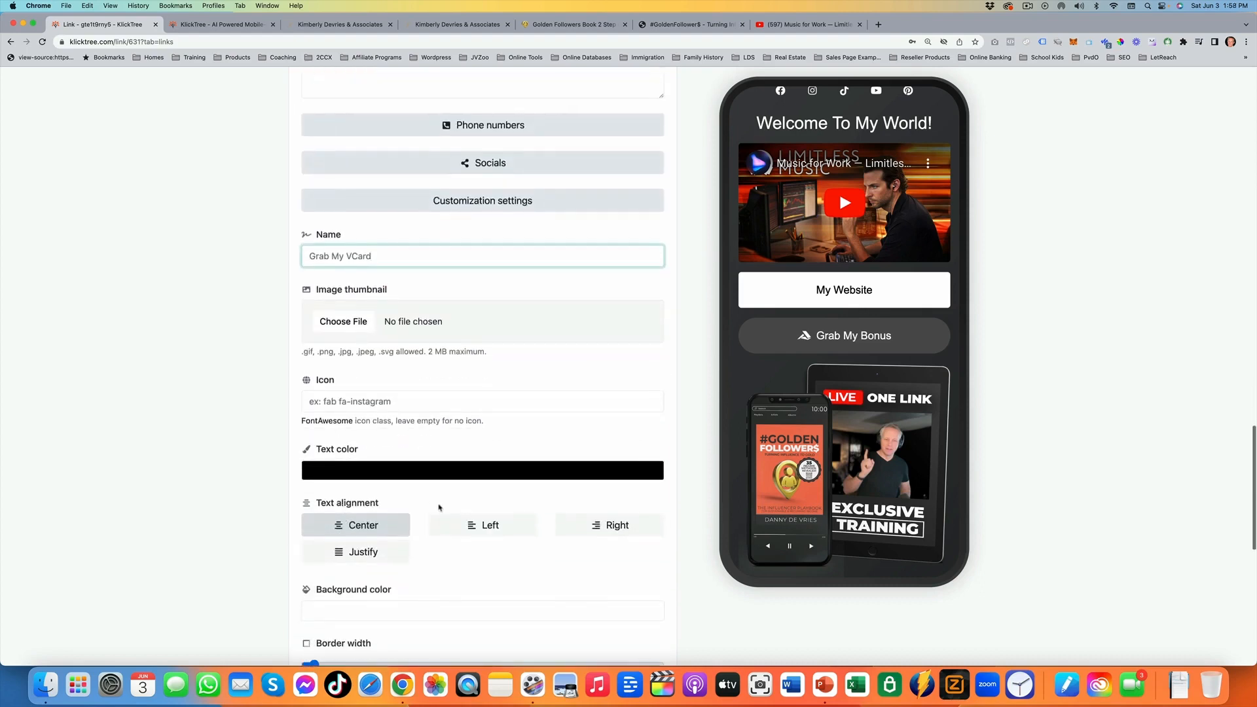
pyautogui.scroll(-9, 438, 507)
pyautogui.click(438, 503)
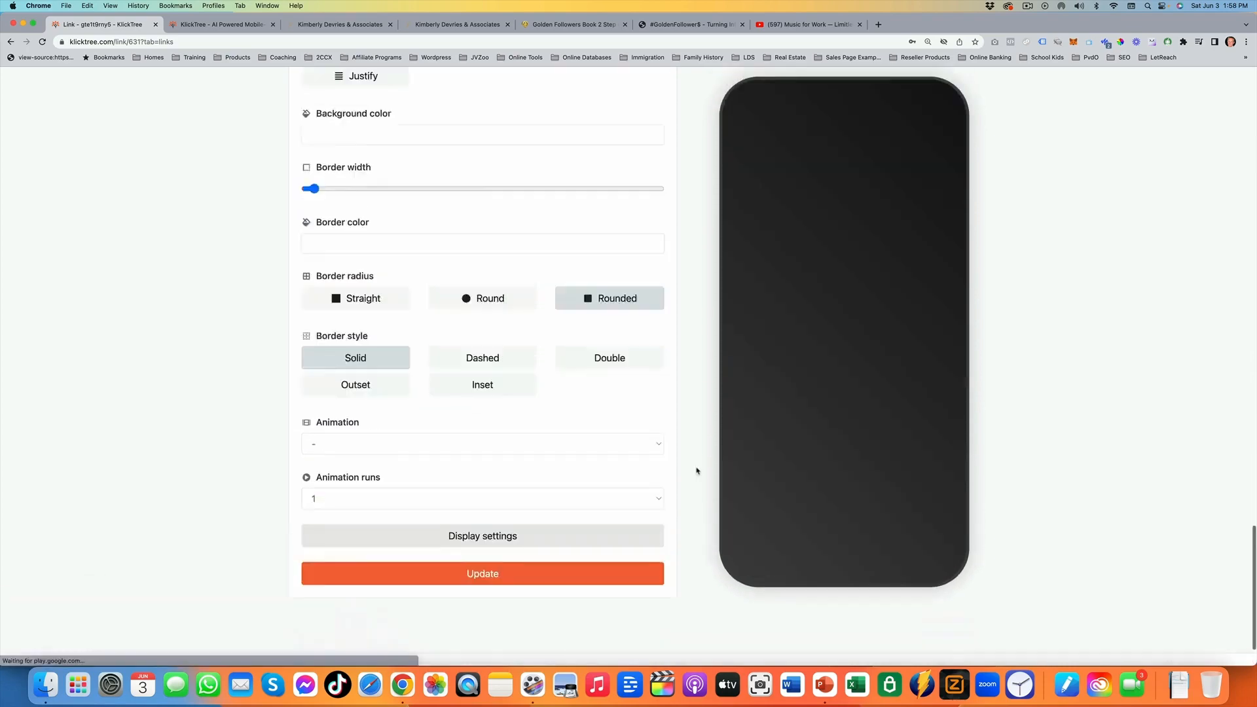
# Collapse the Grab My VCard block and move it higher in the block list
pyautogui.scroll(-11, 872, 448)
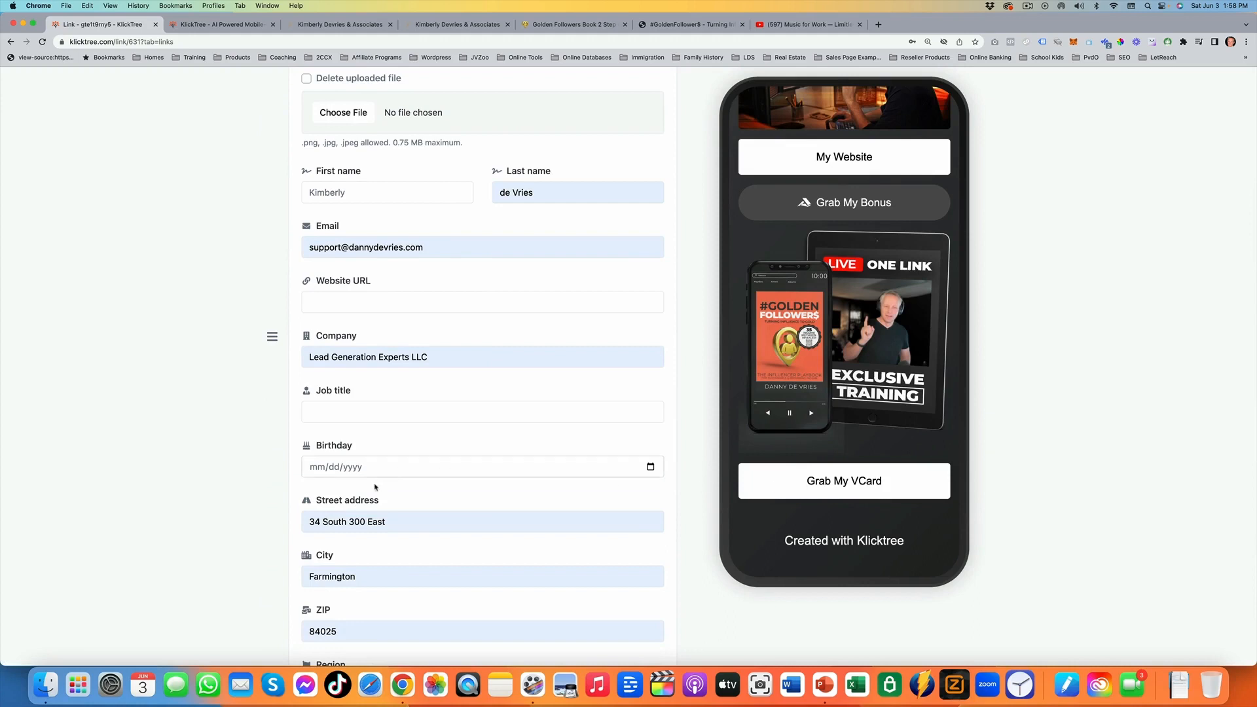
pyautogui.scroll(7, 373, 478)
pyautogui.click(347, 322)
pyautogui.moveTo(271, 502); pyautogui.dragTo(300, 148)
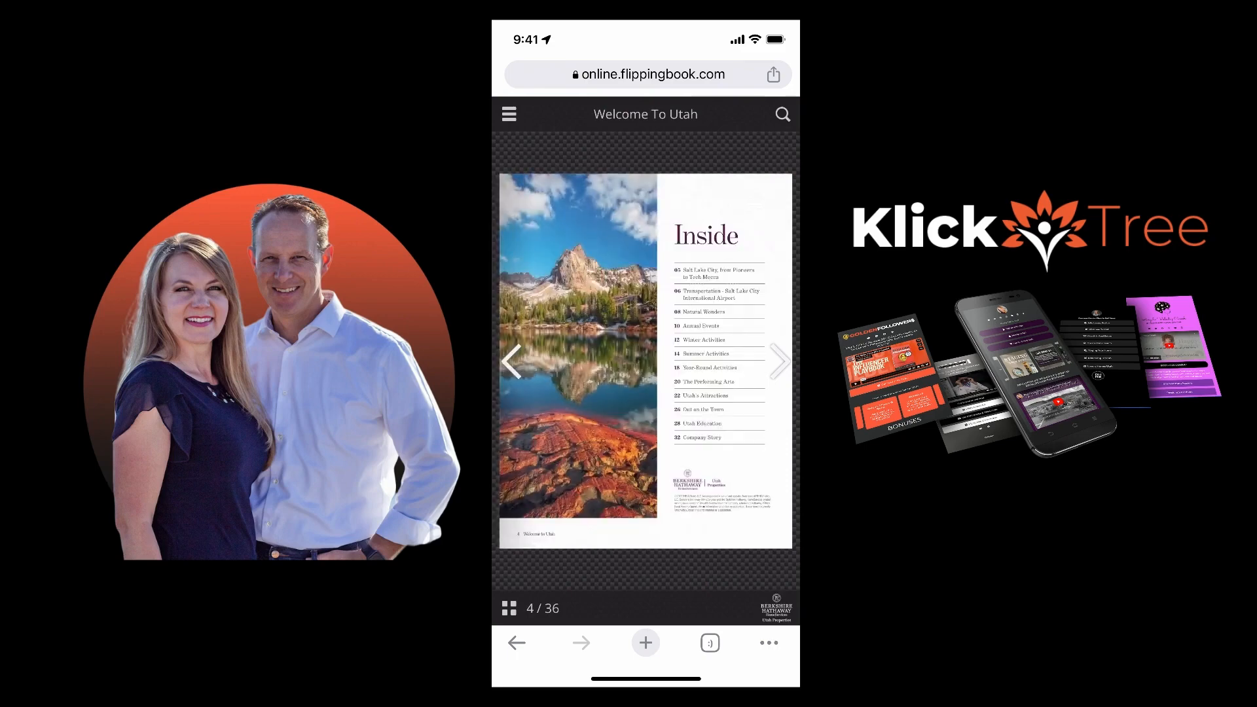
pyautogui.scroll(-2, 646, 392)
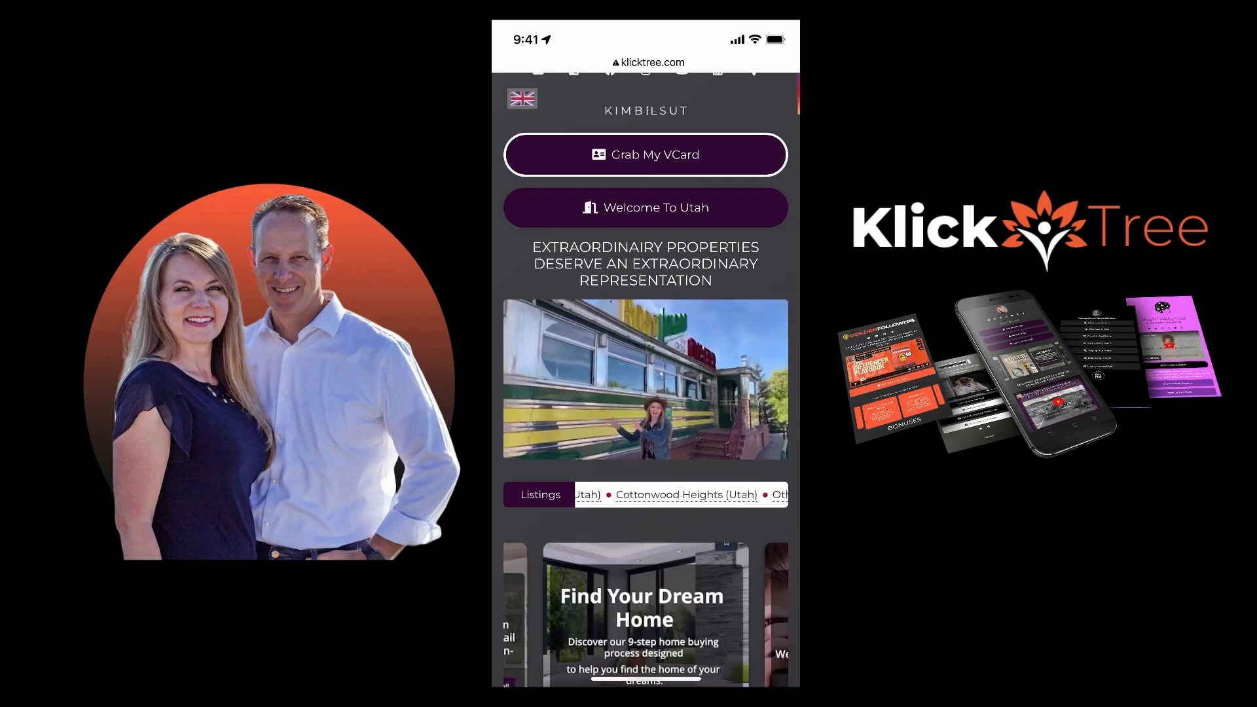
pyautogui.click(533, 441)
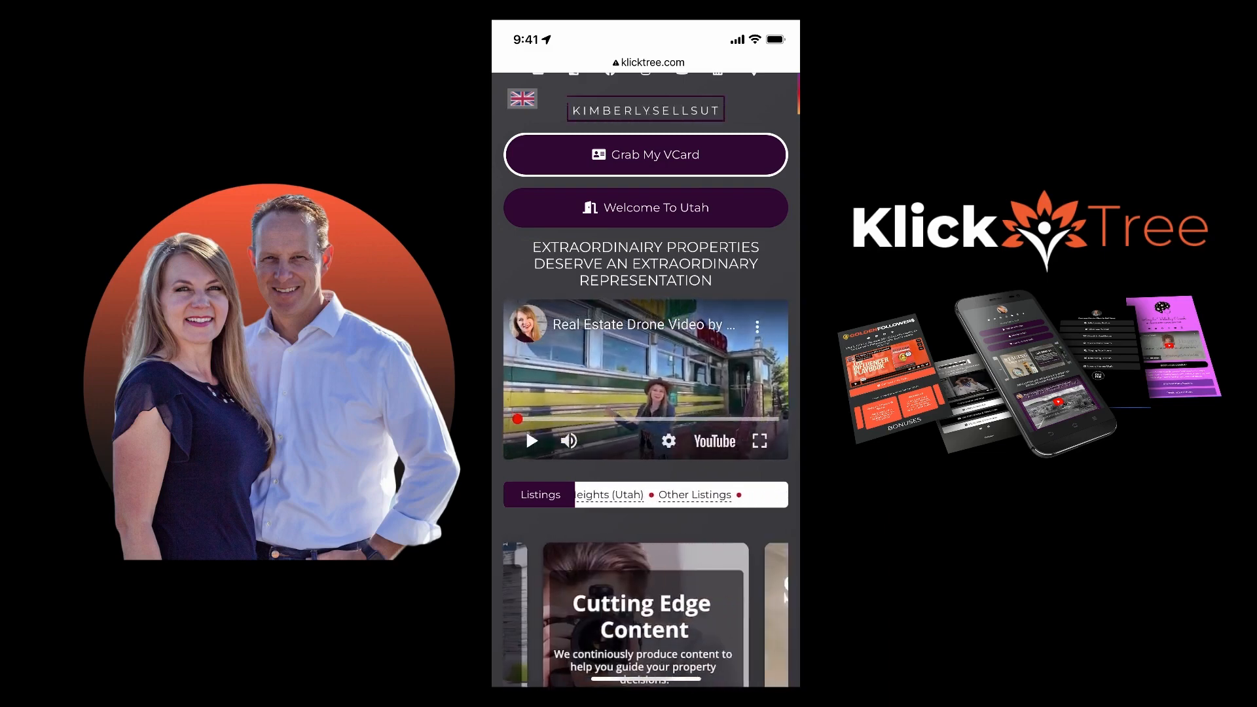